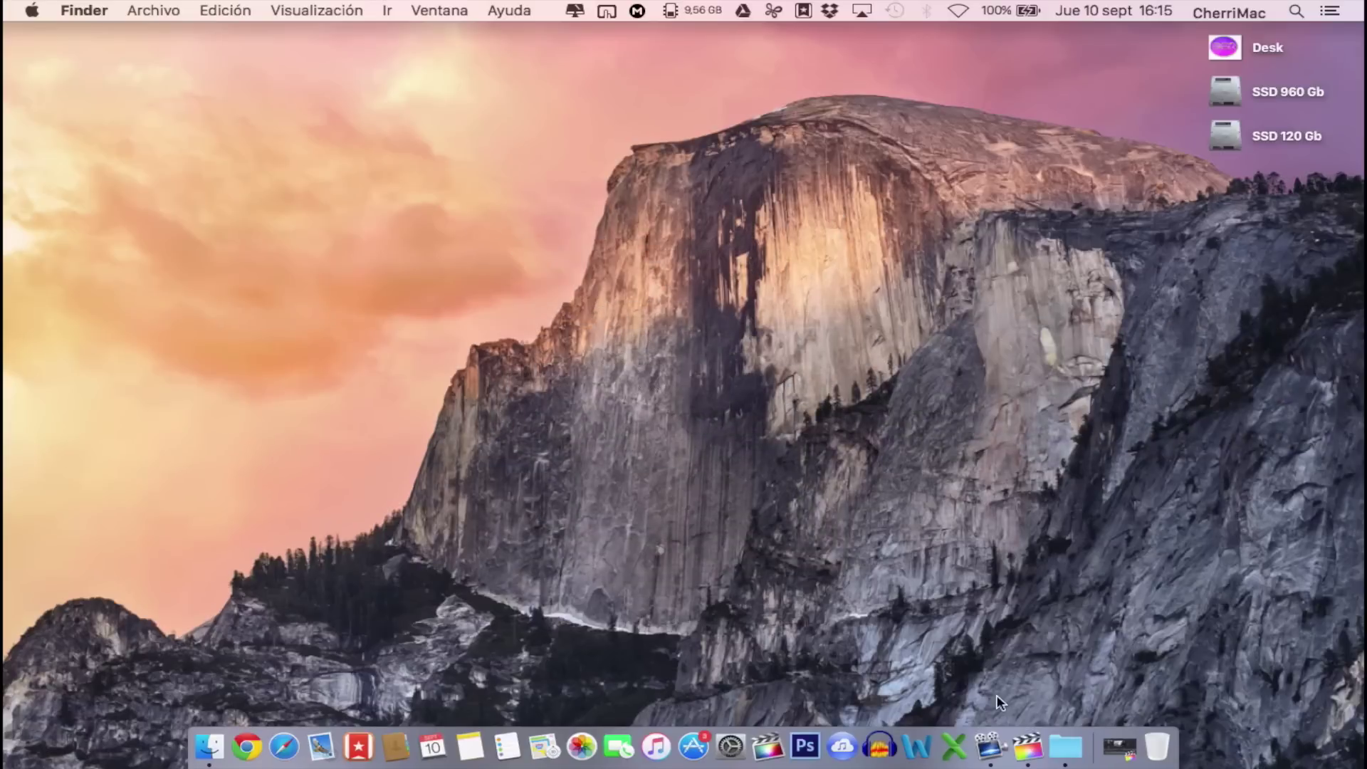
Launch Final Cut Pro from the Dock to open the Madrid project
{"action": "left_click", "coordinate": [1020, 738]}
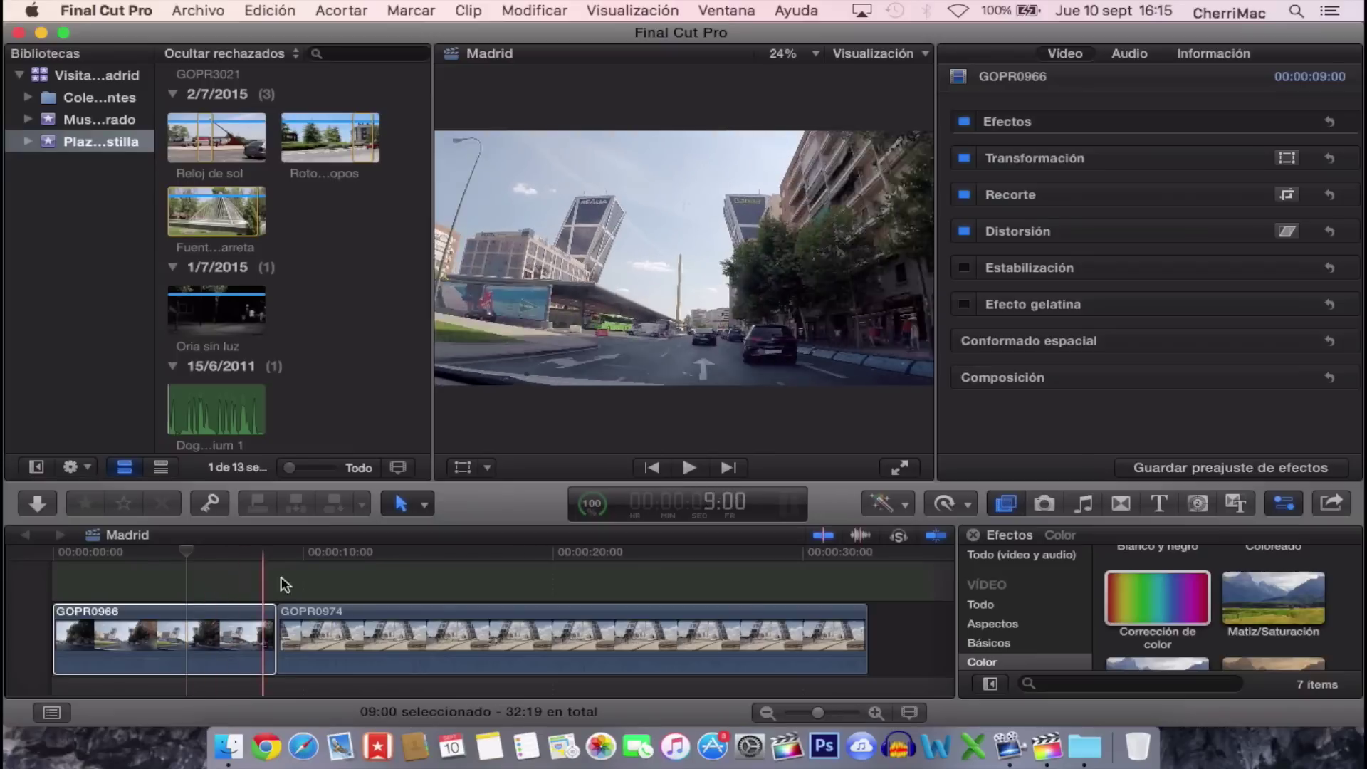
Select GOPR0974 and play it, stopping on the leaning towers shot at 15:29
{"action": "left_click", "coordinate": [348, 618]}
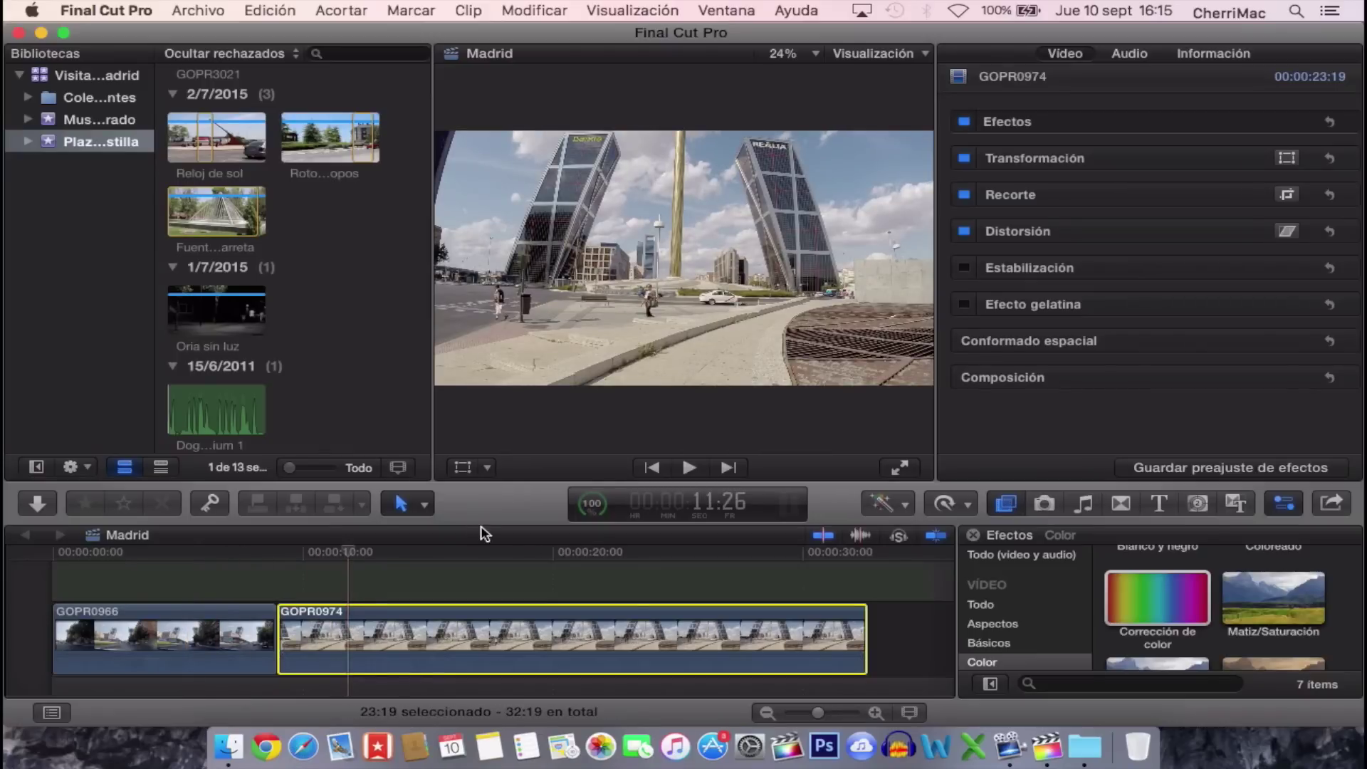
{"action": "key", "text": "space"}
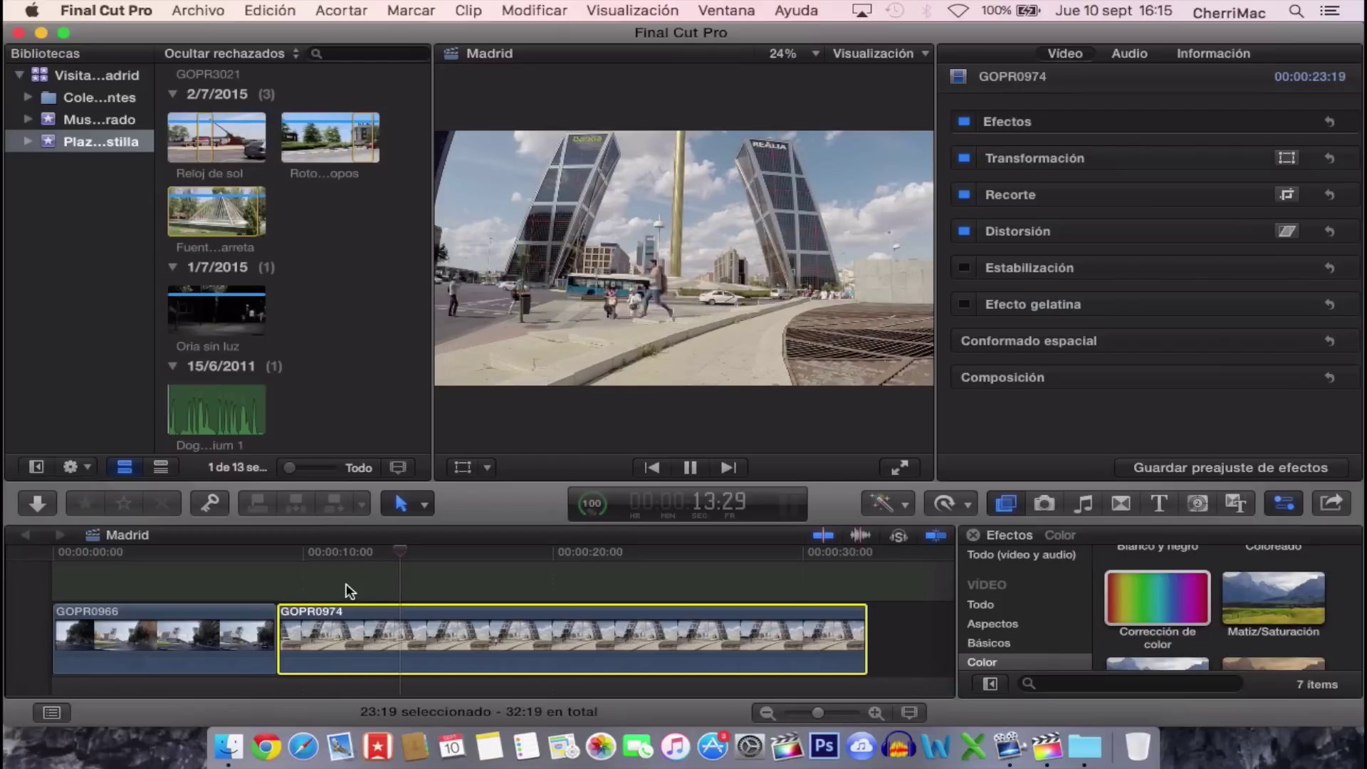
{"action": "key", "text": "space"}
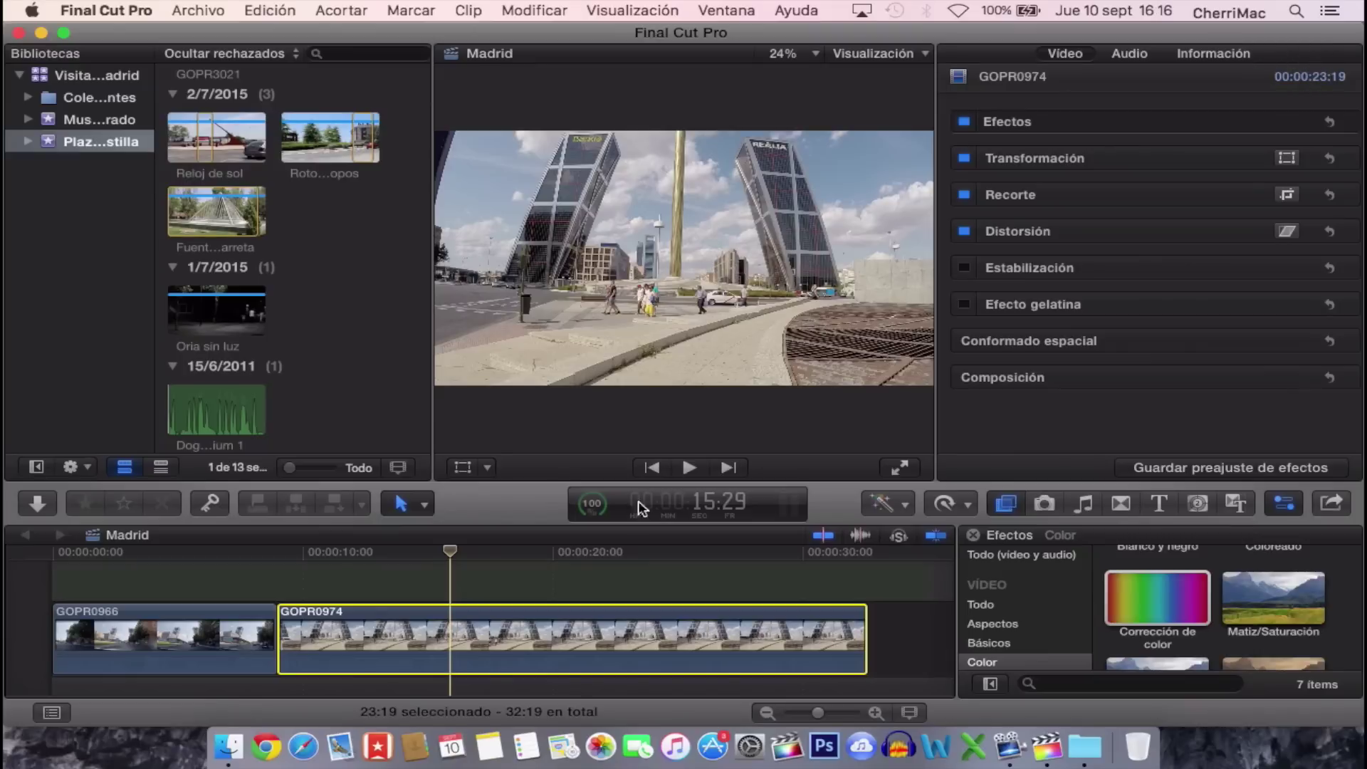
Reselect GOPR0974 and toggle the inspector off and back on
{"action": "left_click", "coordinate": [459, 595]}
{"action": "left_click", "coordinate": [455, 611]}
{"action": "left_click", "coordinate": [1286, 506]}
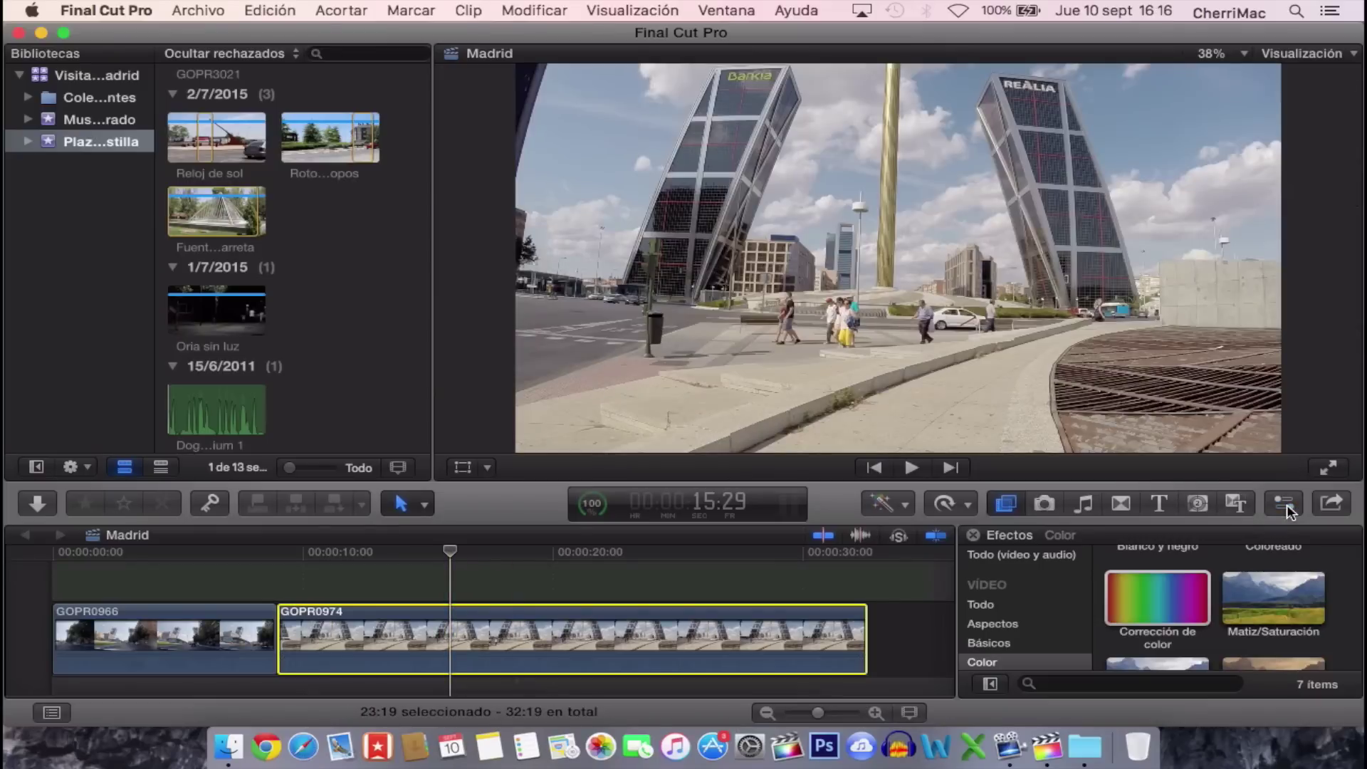
{"action": "left_click", "coordinate": [1285, 507]}
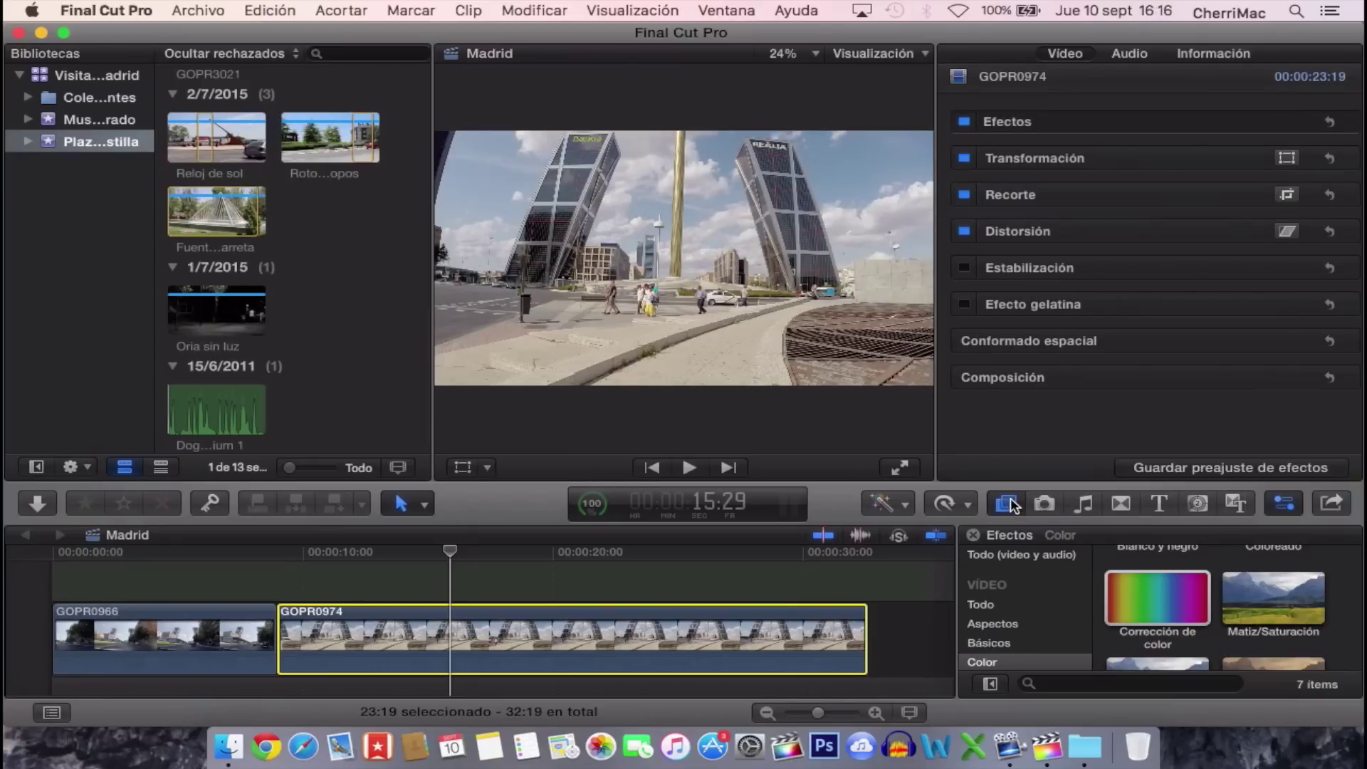
Drag Corrección de color from the Color effects category onto the GOPR0974 clip
{"action": "scroll", "coordinate": [1017, 637], "scroll_direction": "down", "scroll_amount": 2}
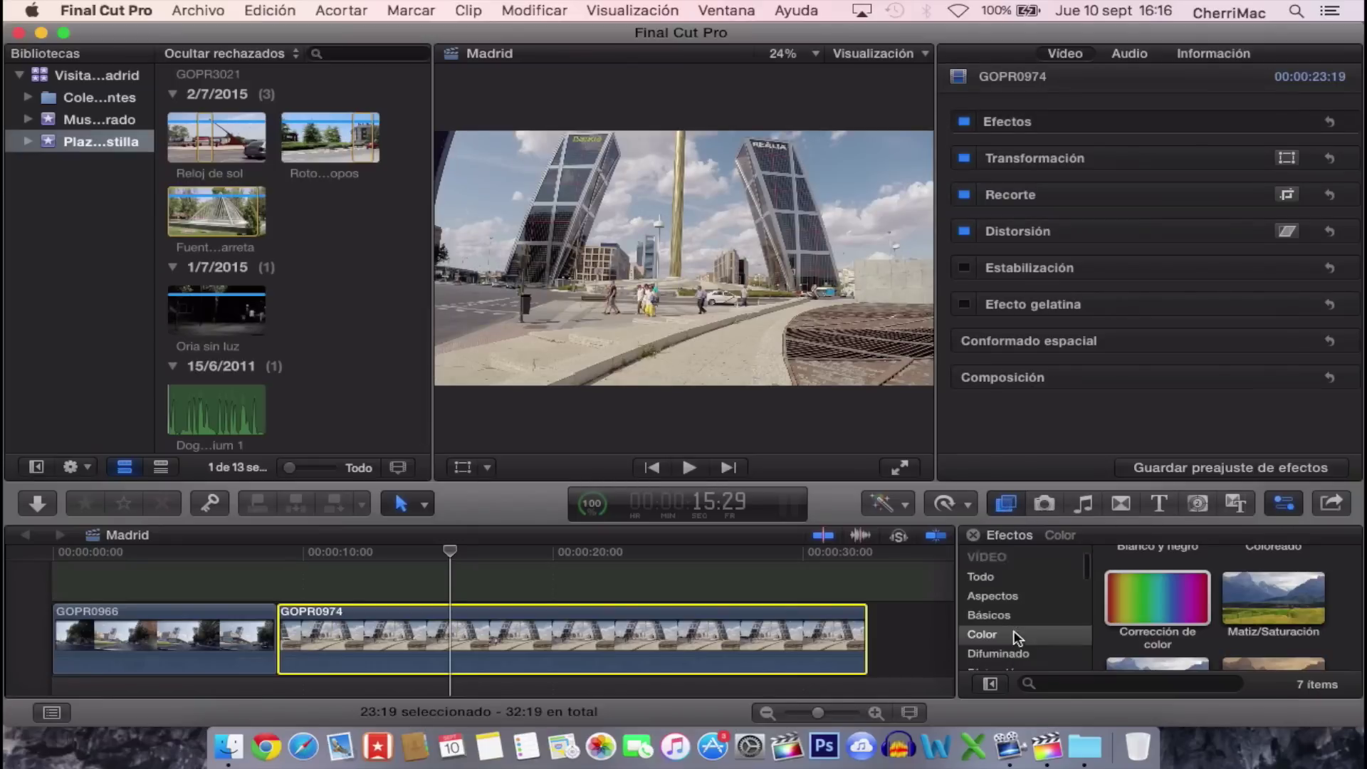
{"action": "left_click", "coordinate": [974, 628]}
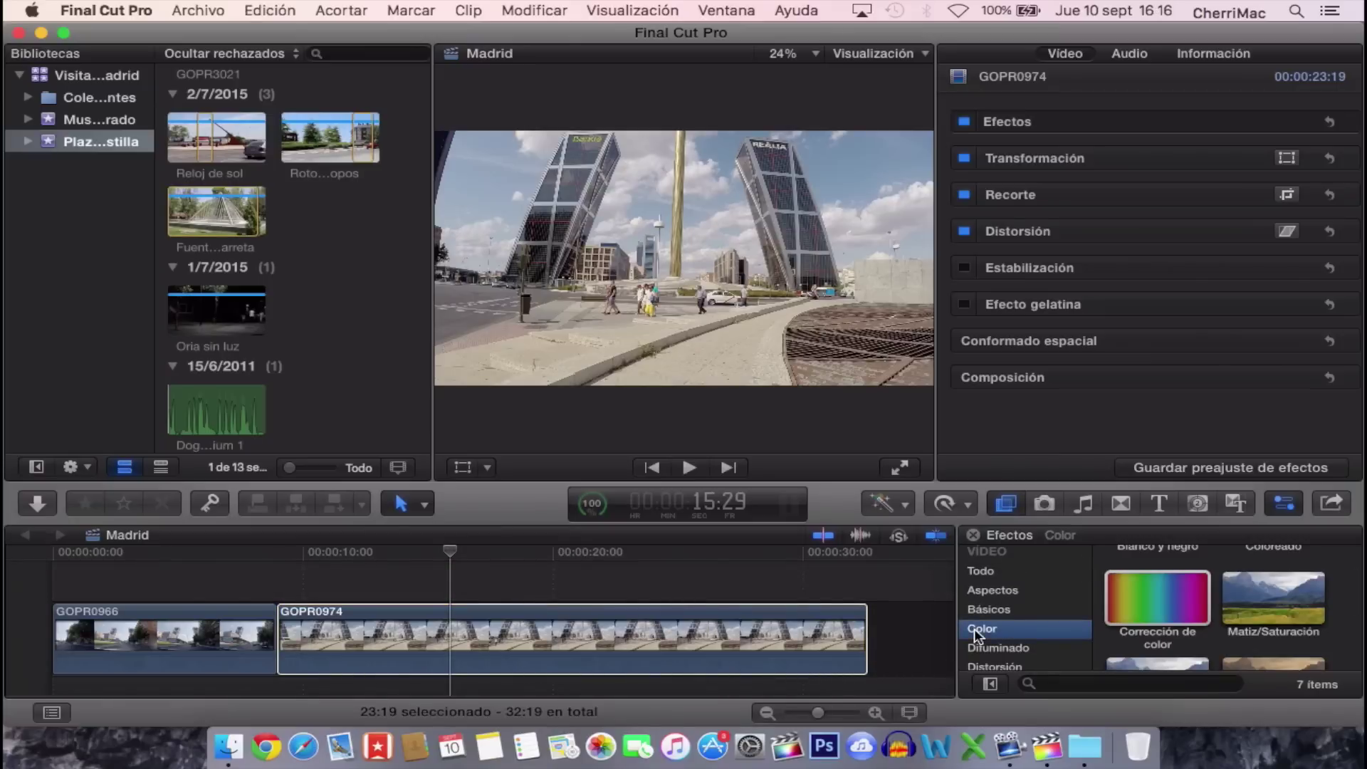
{"action": "left_click", "coordinate": [1140, 604]}
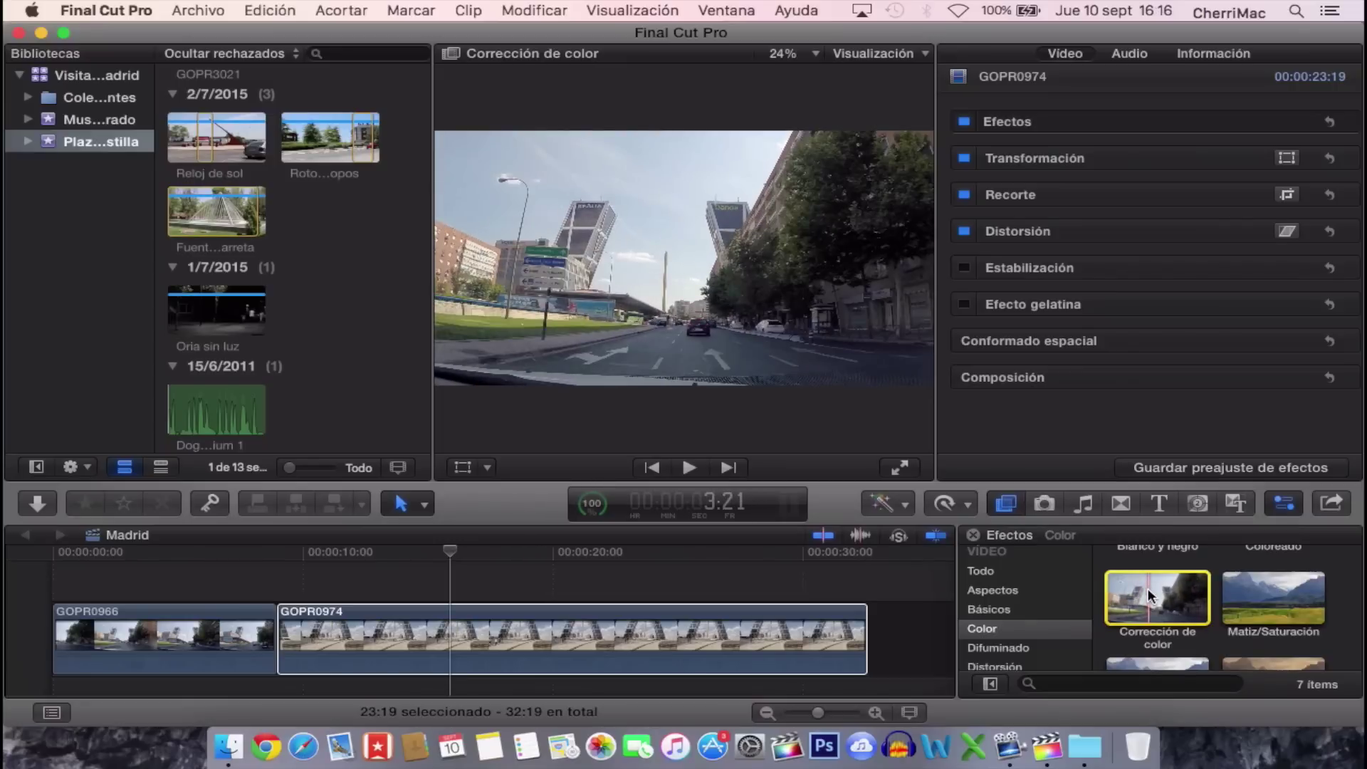
{"action": "left_click_drag", "start_coordinate": [1148, 589], "coordinate": [591, 628]}
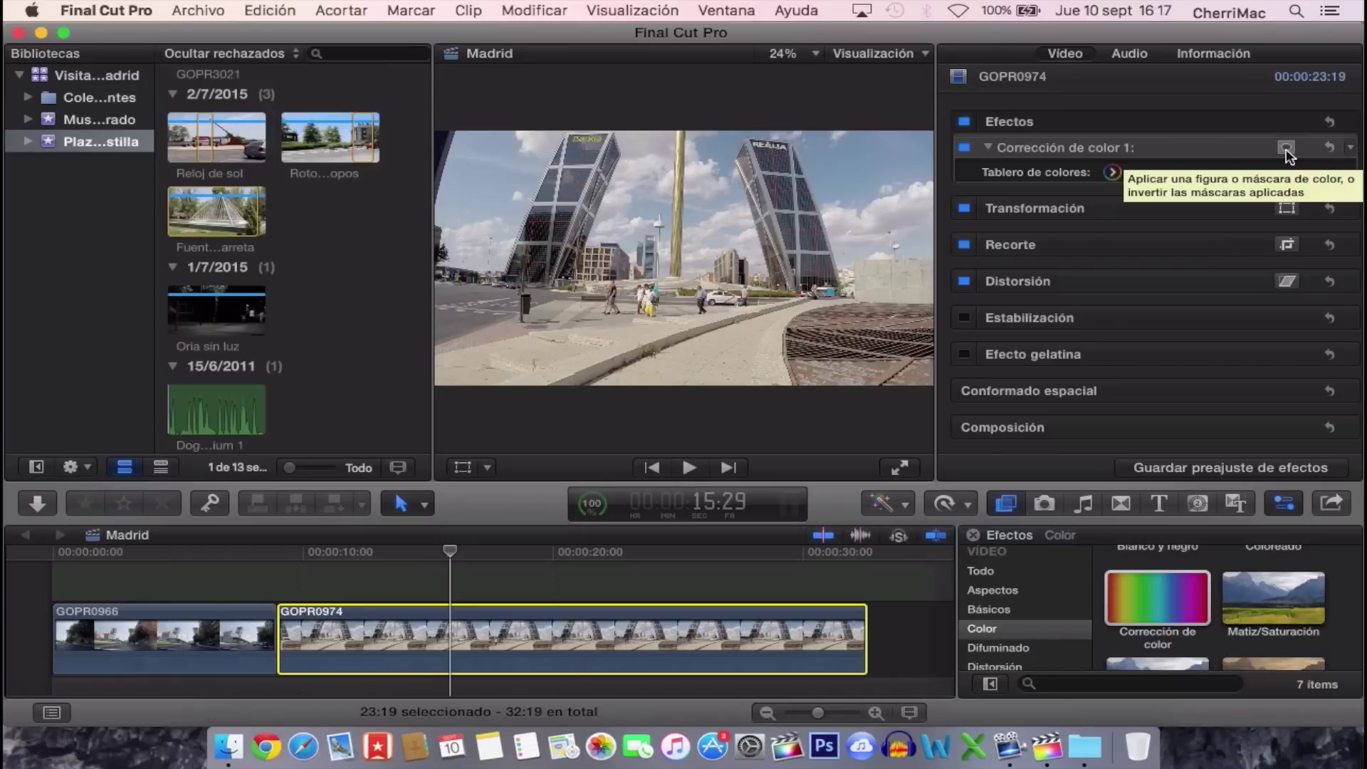
Add a colour mask (Añadir máscara de color) to Corrección de color 1
{"action": "left_click", "coordinate": [1286, 148]}
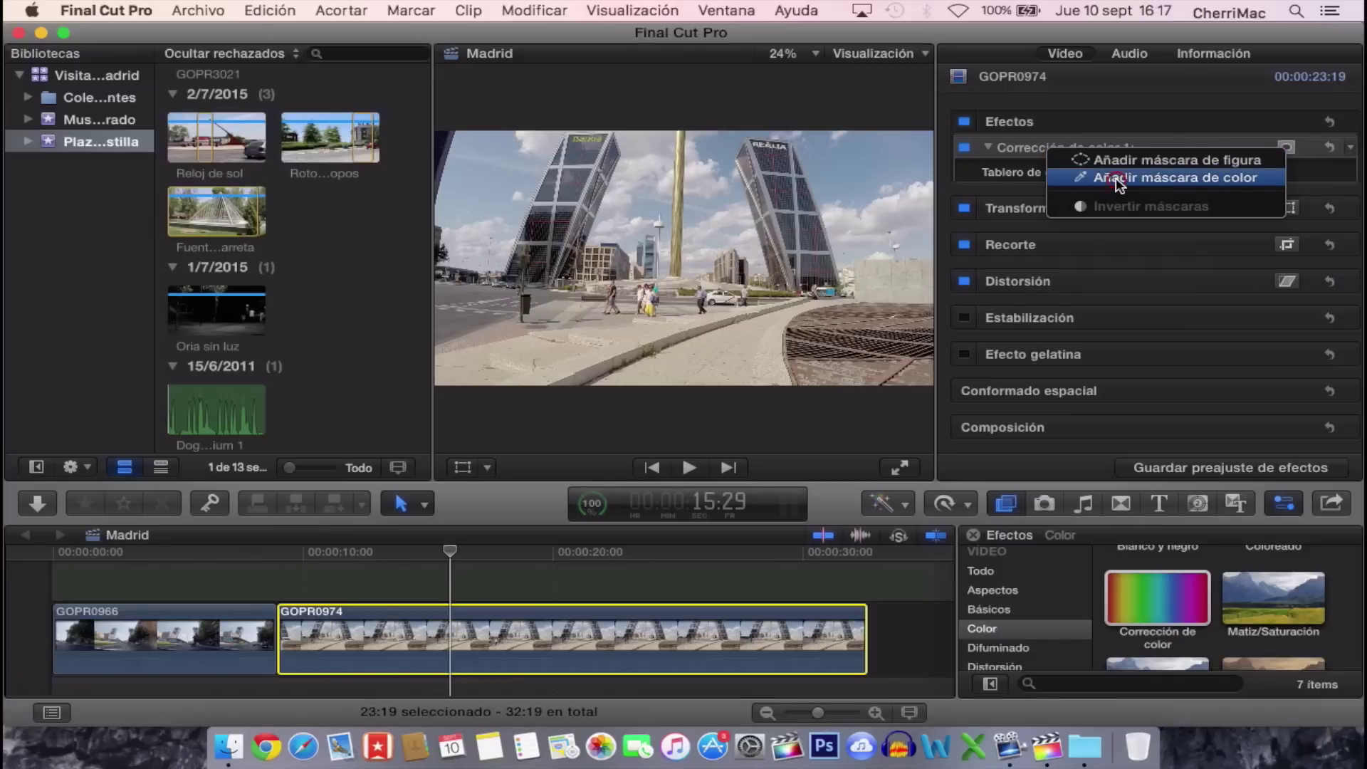
{"action": "left_click", "coordinate": [1115, 178]}
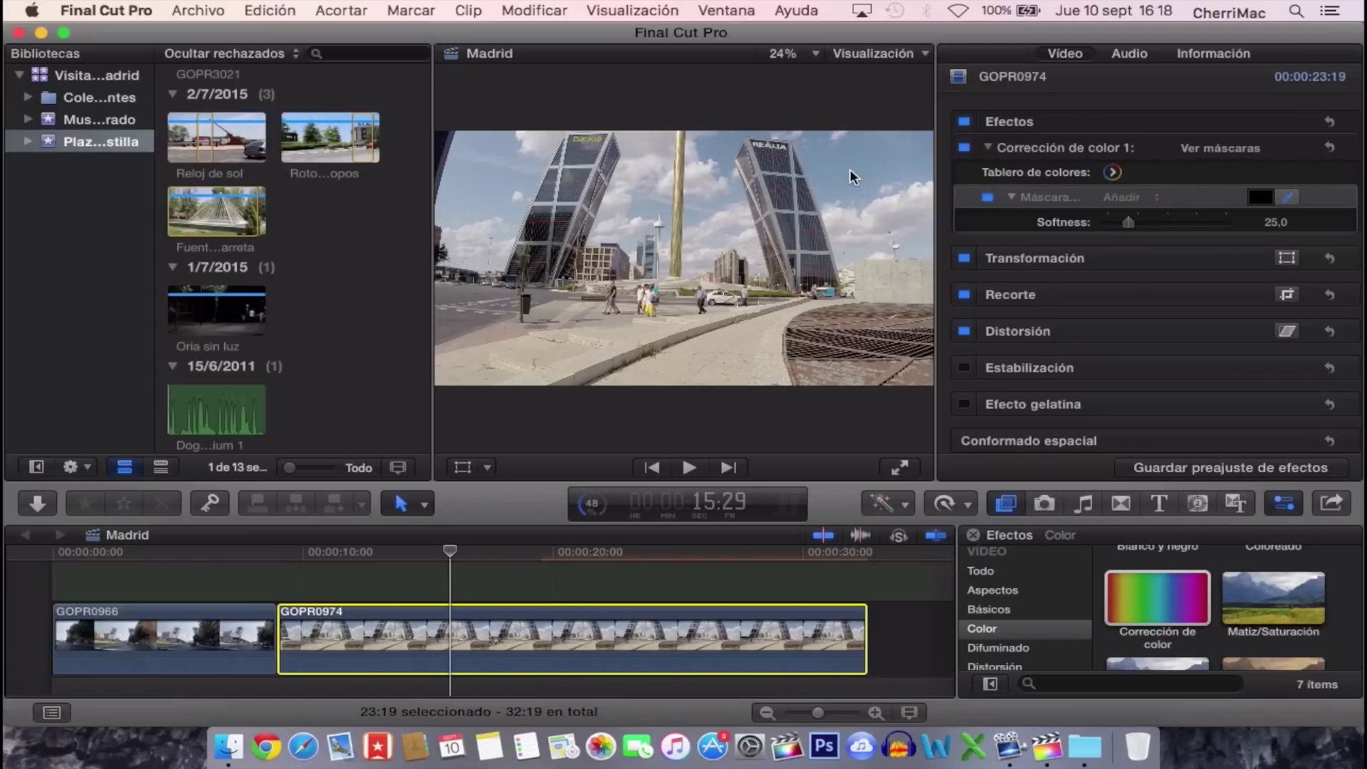
Sample the blue sky with the mask eyedropper and drag outward to widen the range
{"action": "left_click", "coordinate": [851, 173]}
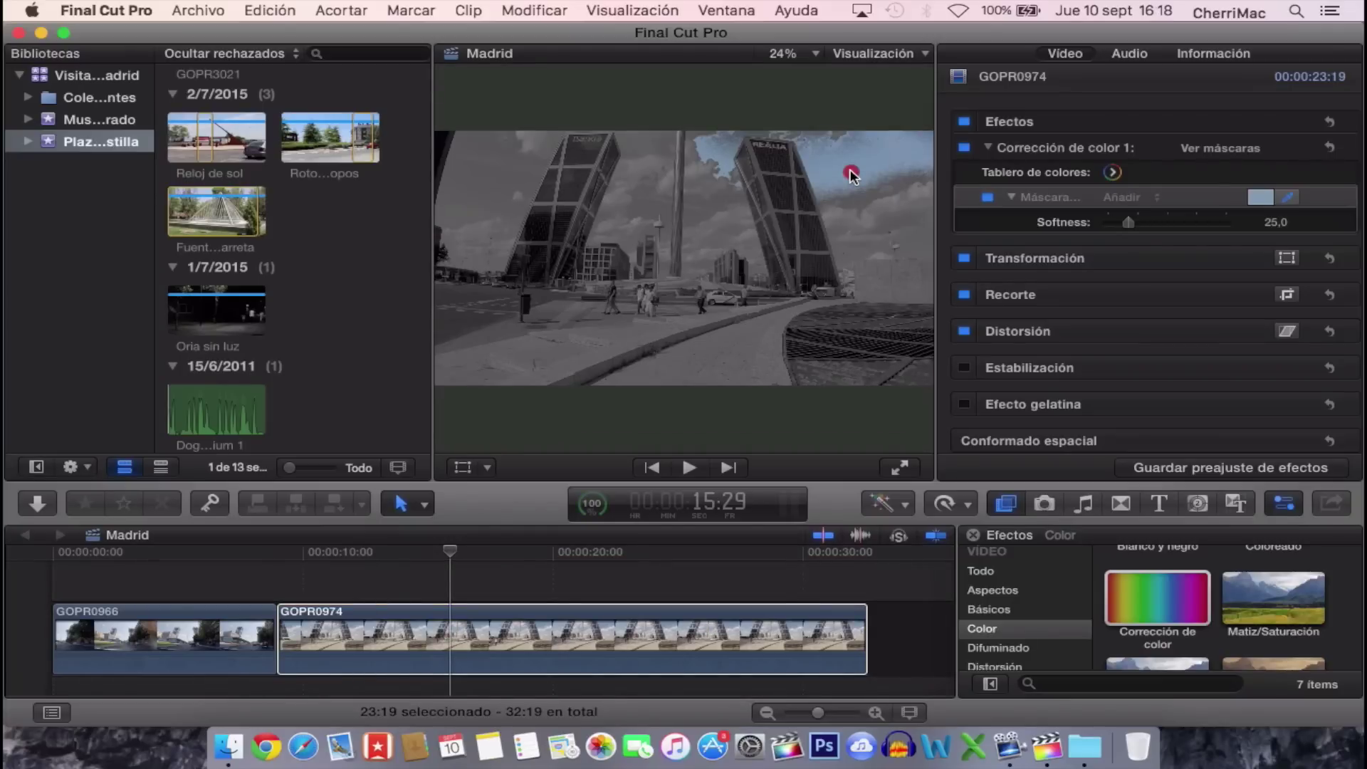
{"action": "left_click_drag", "start_coordinate": [852, 175], "coordinate": [841, 206]}
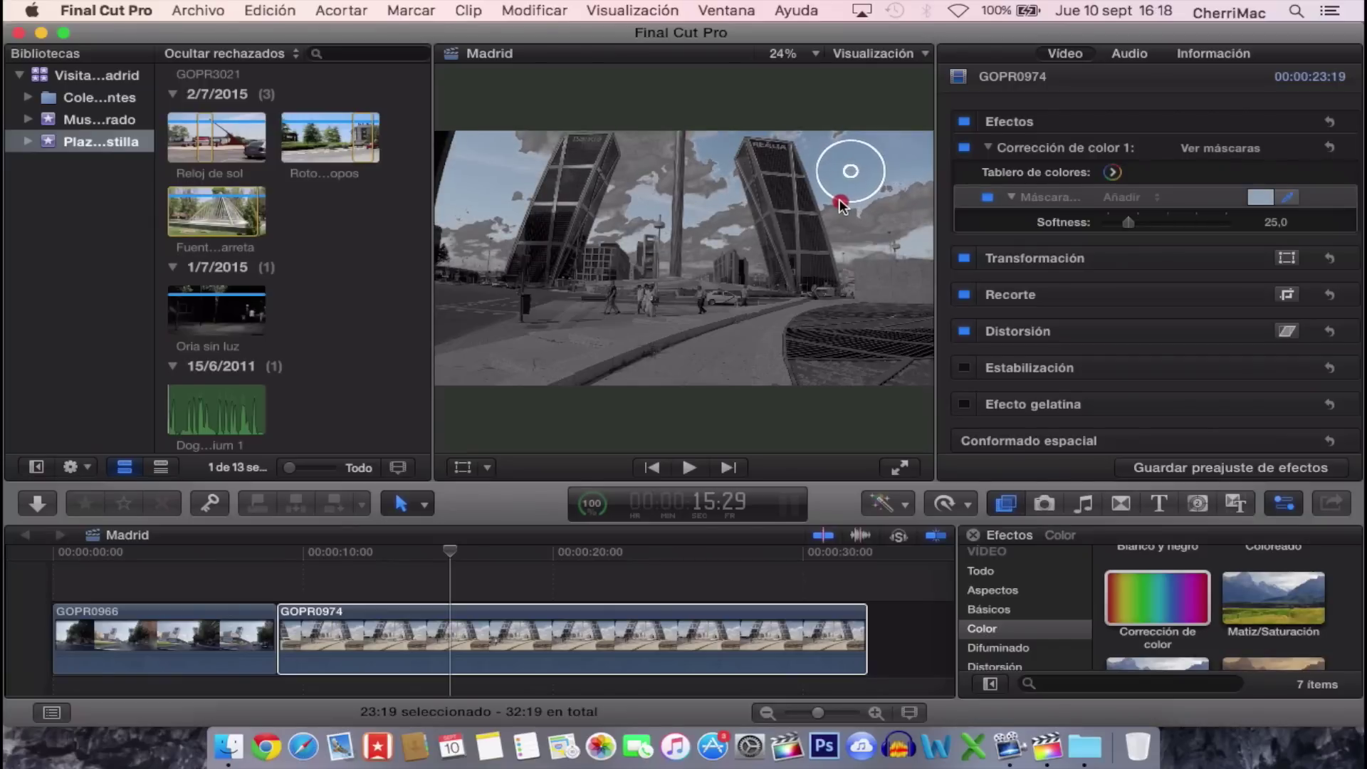
{"action": "left_click_drag", "start_coordinate": [840, 204], "coordinate": [839, 202]}
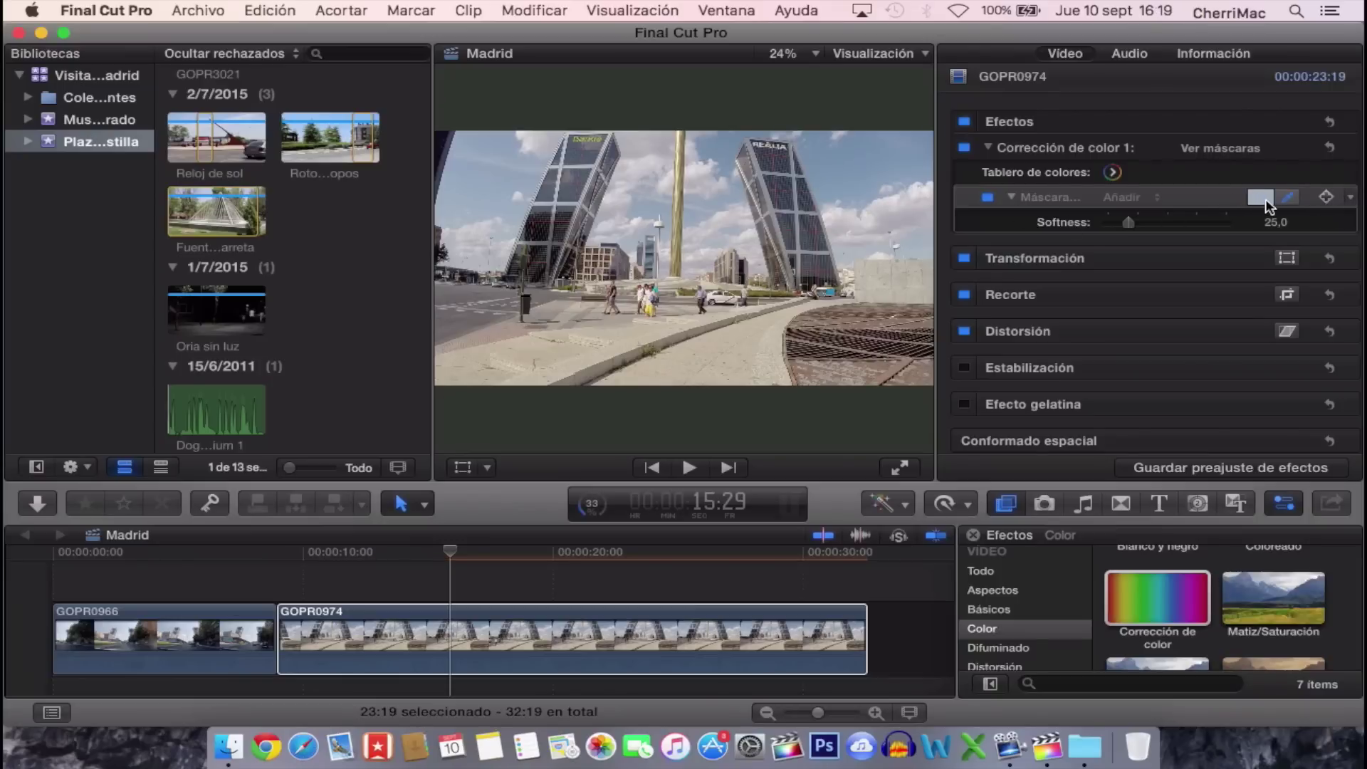
On the Color Board, tint Global to sky blue (209°, 25%) and Global saturation to -100%
{"action": "left_click", "coordinate": [1112, 173]}
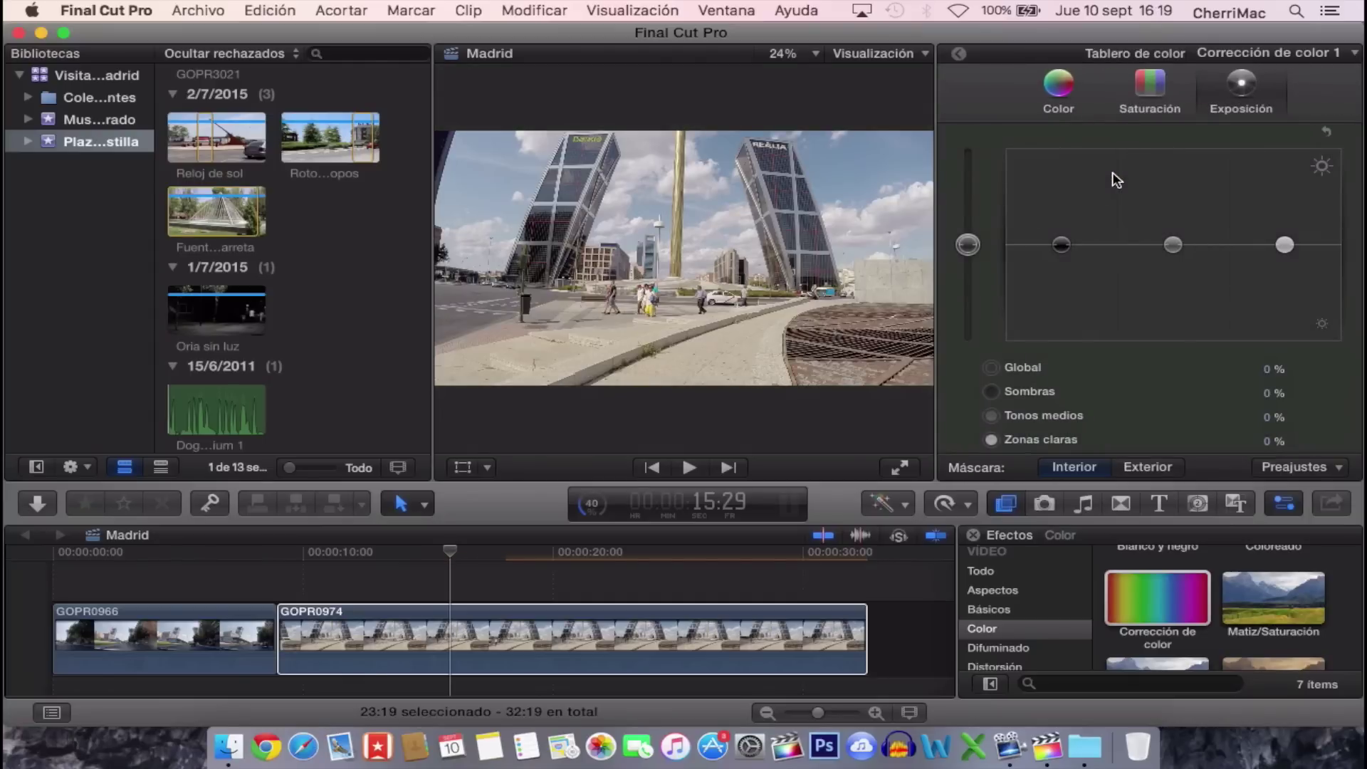
{"action": "left_click", "coordinate": [1057, 86]}
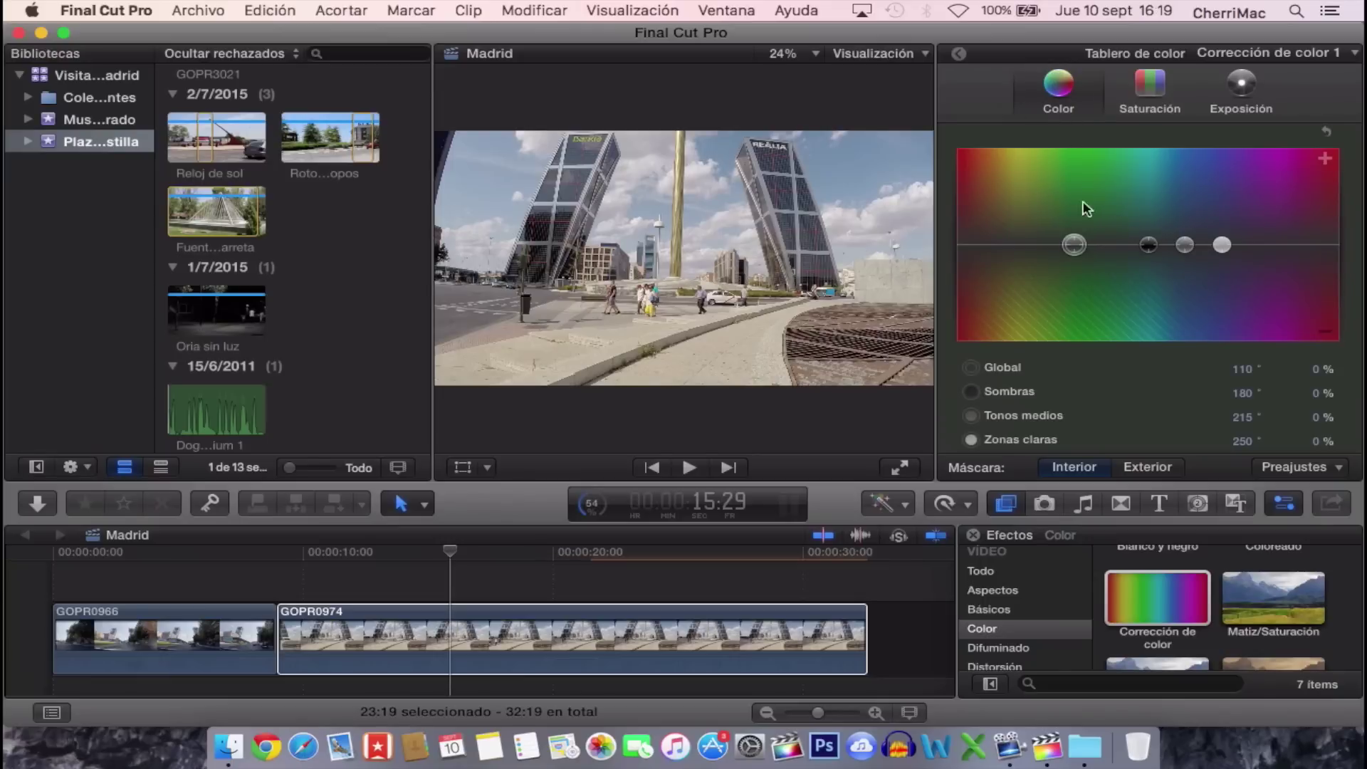
{"action": "left_click", "coordinate": [1147, 244]}
{"action": "left_click", "coordinate": [1076, 248]}
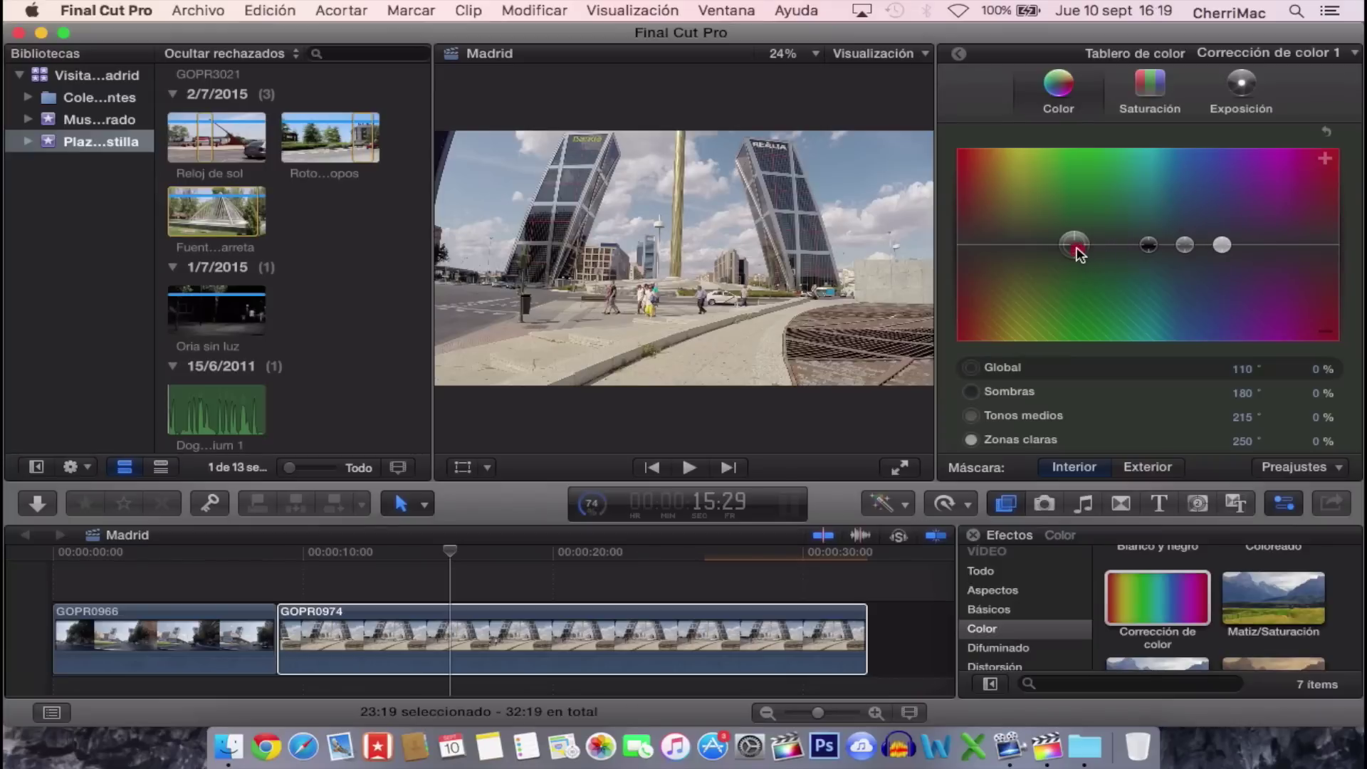
{"action": "mouse_move", "coordinate": [1076, 249]}
{"action": "left_mouse_down"}
{"action": "mouse_move", "coordinate": [1093, 236]}
{"action": "mouse_move", "coordinate": [1047, 205]}
{"action": "mouse_move", "coordinate": [985, 214]}
{"action": "mouse_move", "coordinate": [1041, 191]}
{"action": "left_mouse_up"}
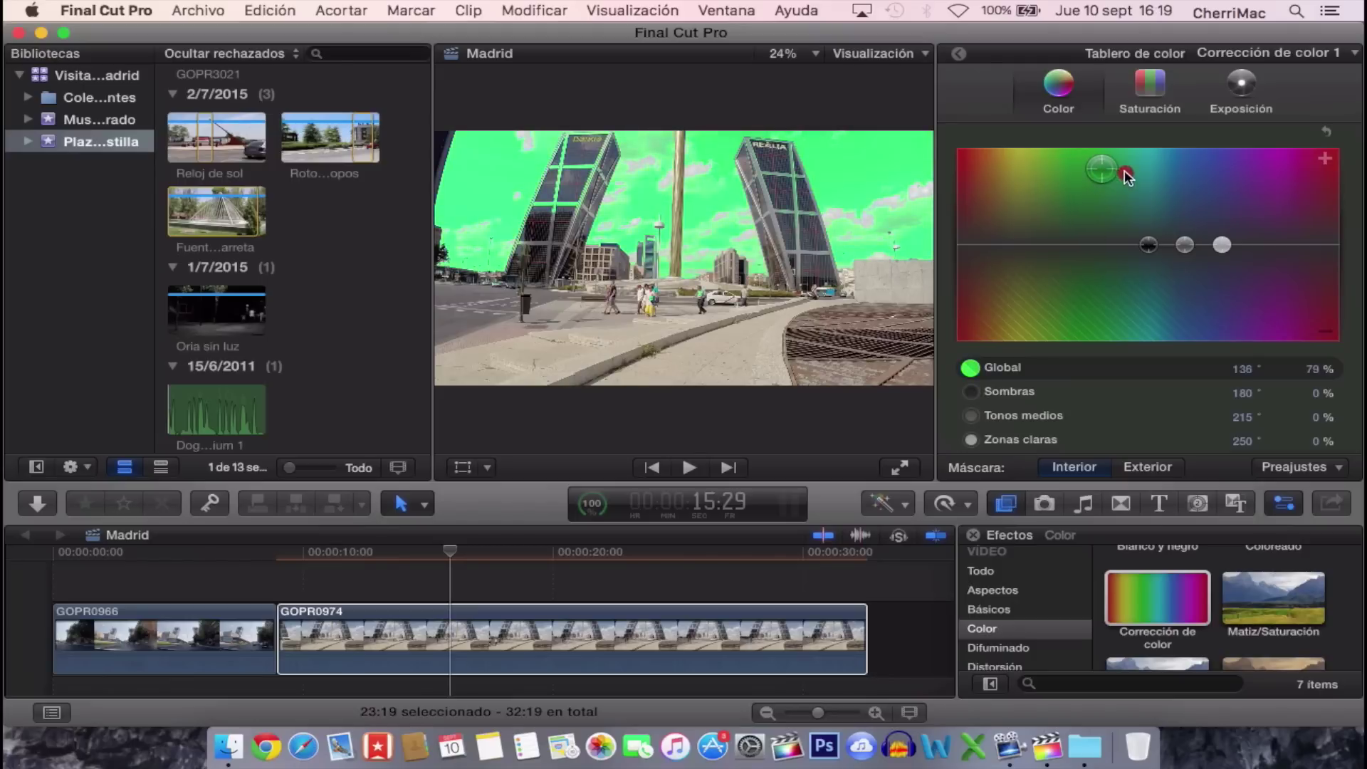
{"action": "mouse_move", "coordinate": [1041, 191]}
{"action": "left_mouse_down"}
{"action": "mouse_move", "coordinate": [1164, 180]}
{"action": "mouse_move", "coordinate": [1134, 229]}
{"action": "mouse_move", "coordinate": [1159, 241]}
{"action": "mouse_move", "coordinate": [1172, 229]}
{"action": "left_mouse_up"}
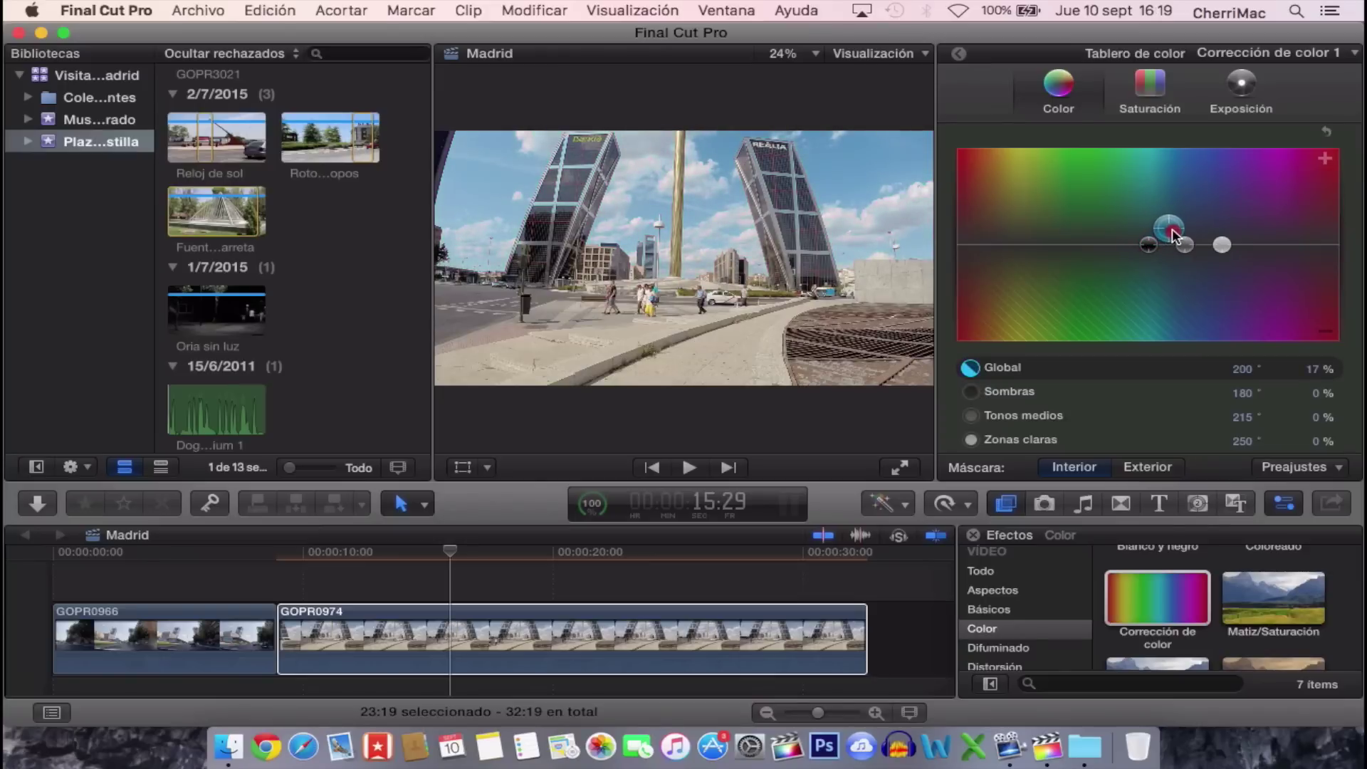
{"action": "left_click_drag", "start_coordinate": [1172, 229], "coordinate": [1177, 227]}
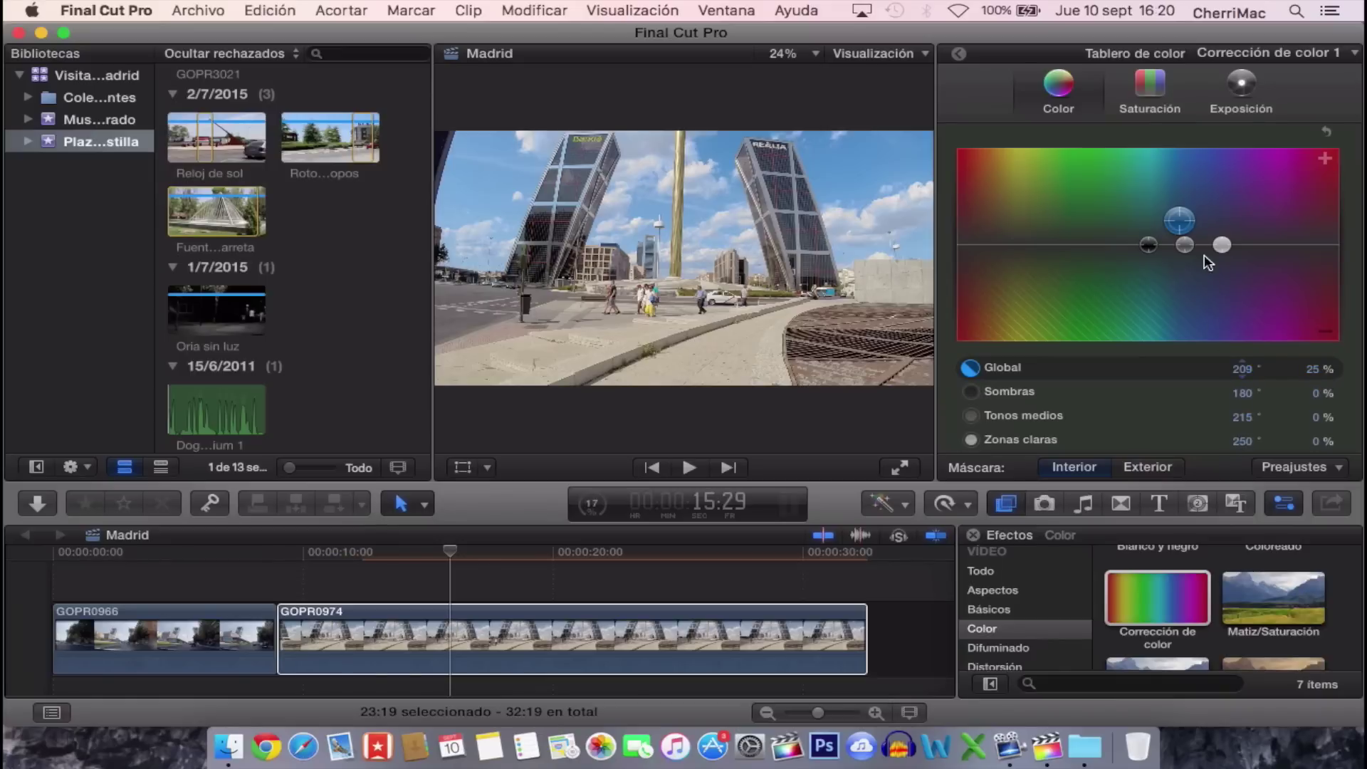
{"action": "left_click", "coordinate": [1149, 84]}
{"action": "left_click_drag", "start_coordinate": [963, 246], "coordinate": [965, 370]}
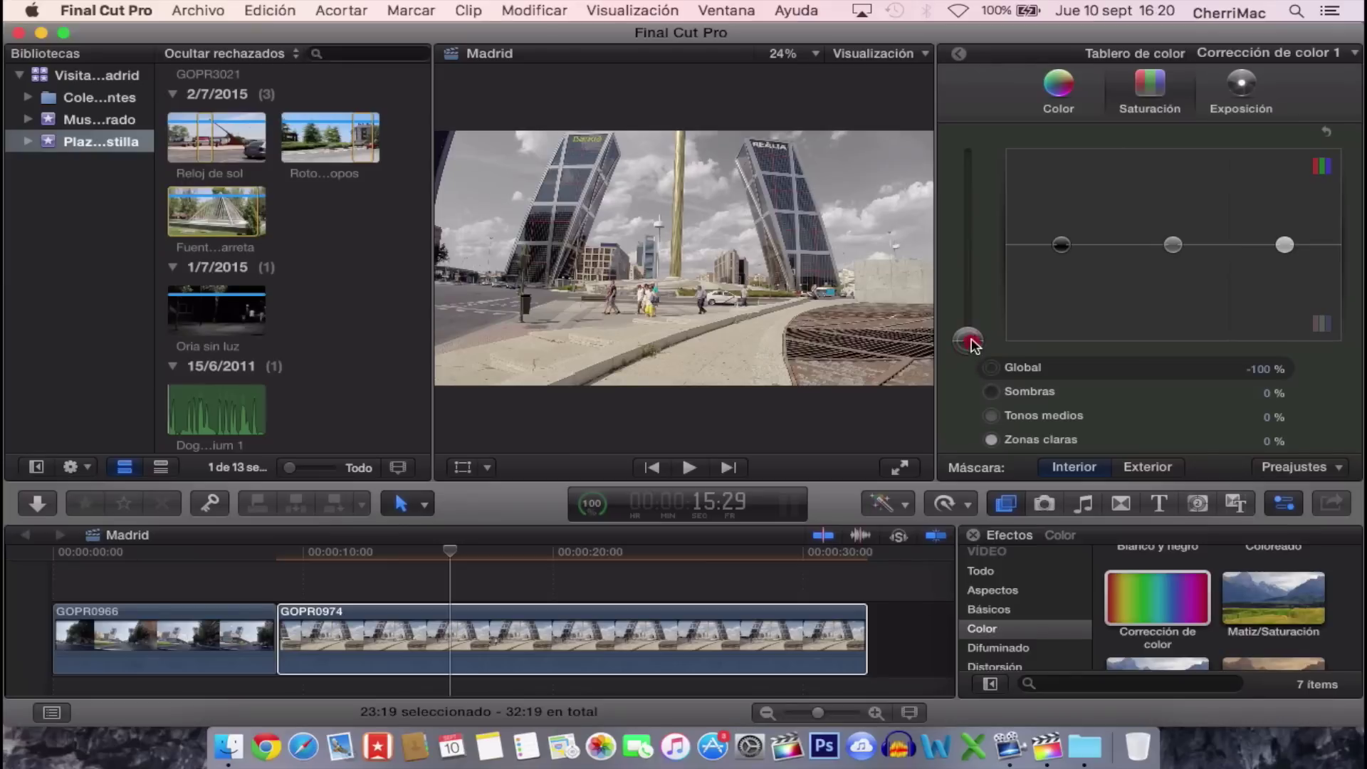
Bring Global saturation back to about 25%, leave Global exposure at 0%, and return to the inspector
{"action": "left_click_drag", "start_coordinate": [970, 341], "coordinate": [977, 221]}
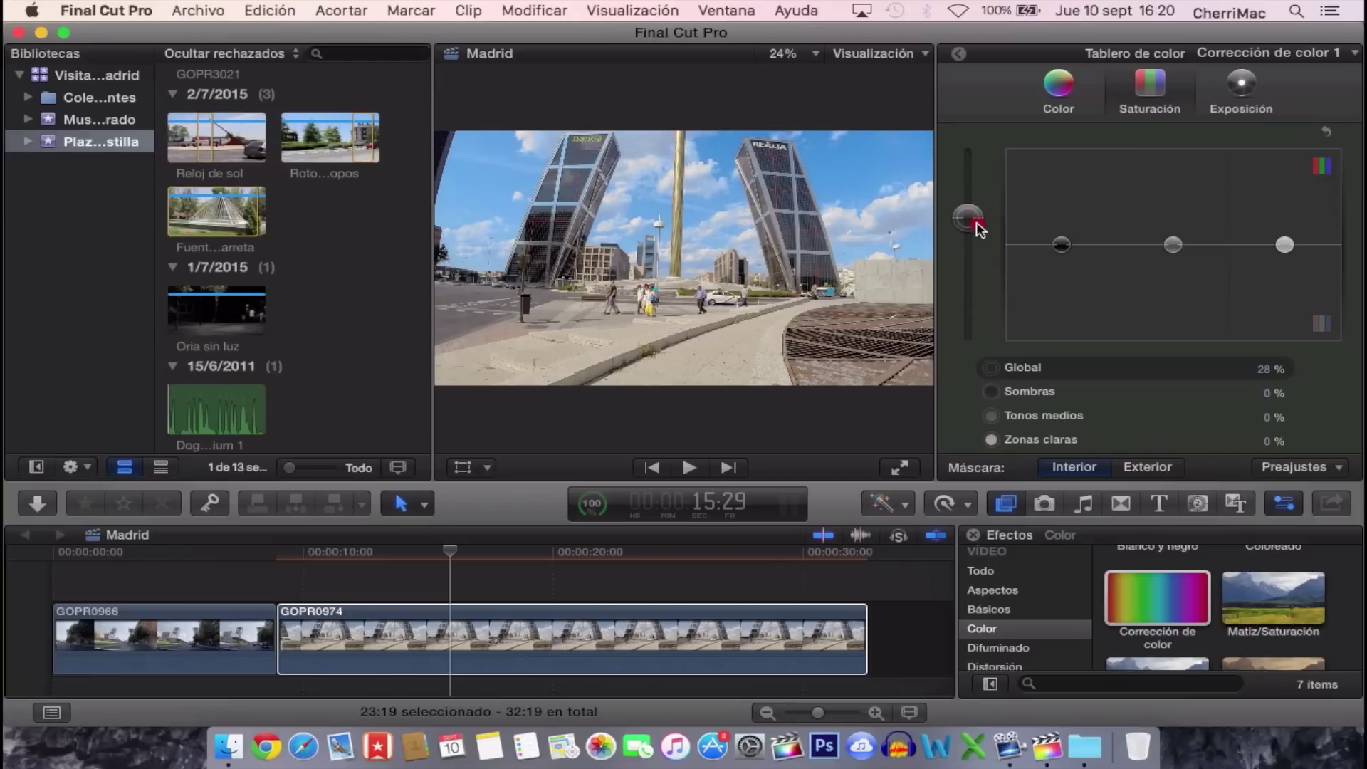
{"action": "left_click", "coordinate": [973, 227]}
{"action": "left_click", "coordinate": [1242, 96]}
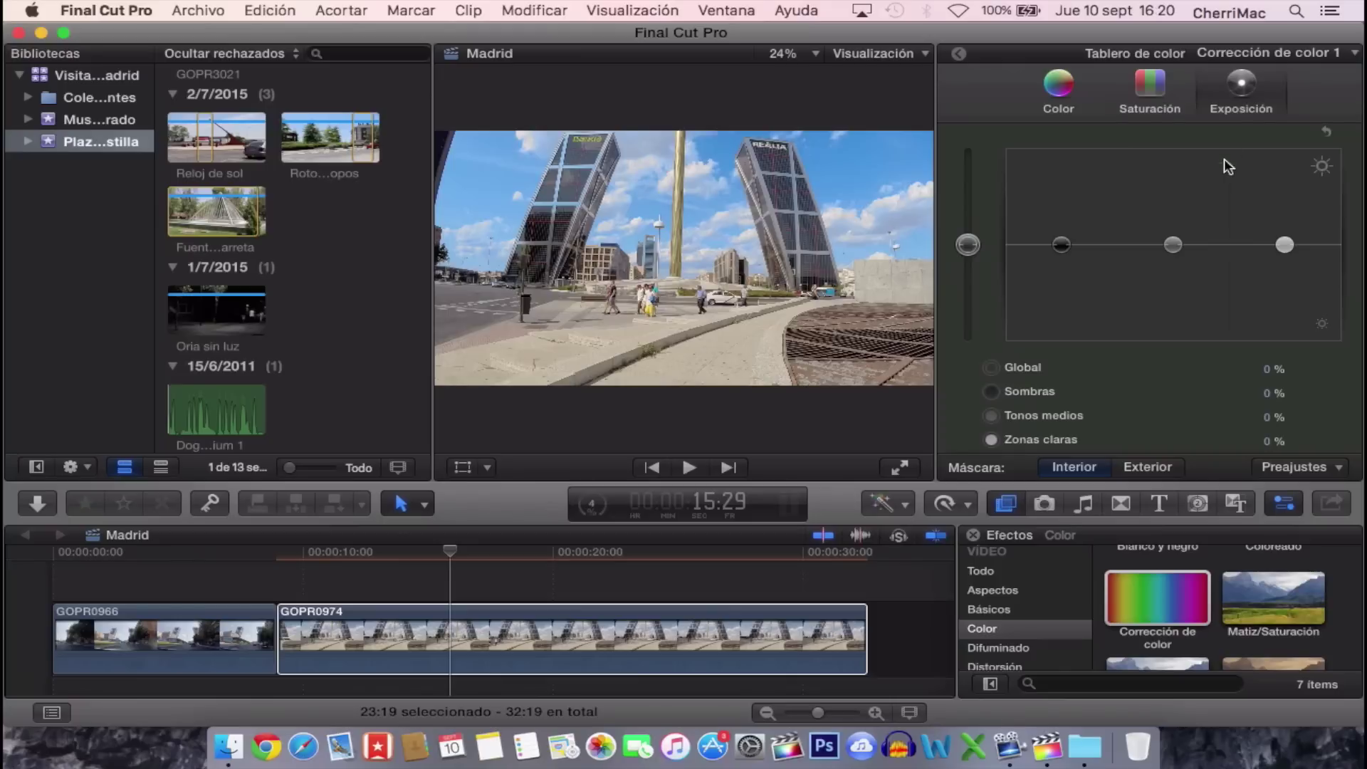
{"action": "mouse_move", "coordinate": [968, 245]}
{"action": "left_mouse_down"}
{"action": "mouse_move", "coordinate": [969, 233]}
{"action": "mouse_move", "coordinate": [971, 296]}
{"action": "left_mouse_up"}
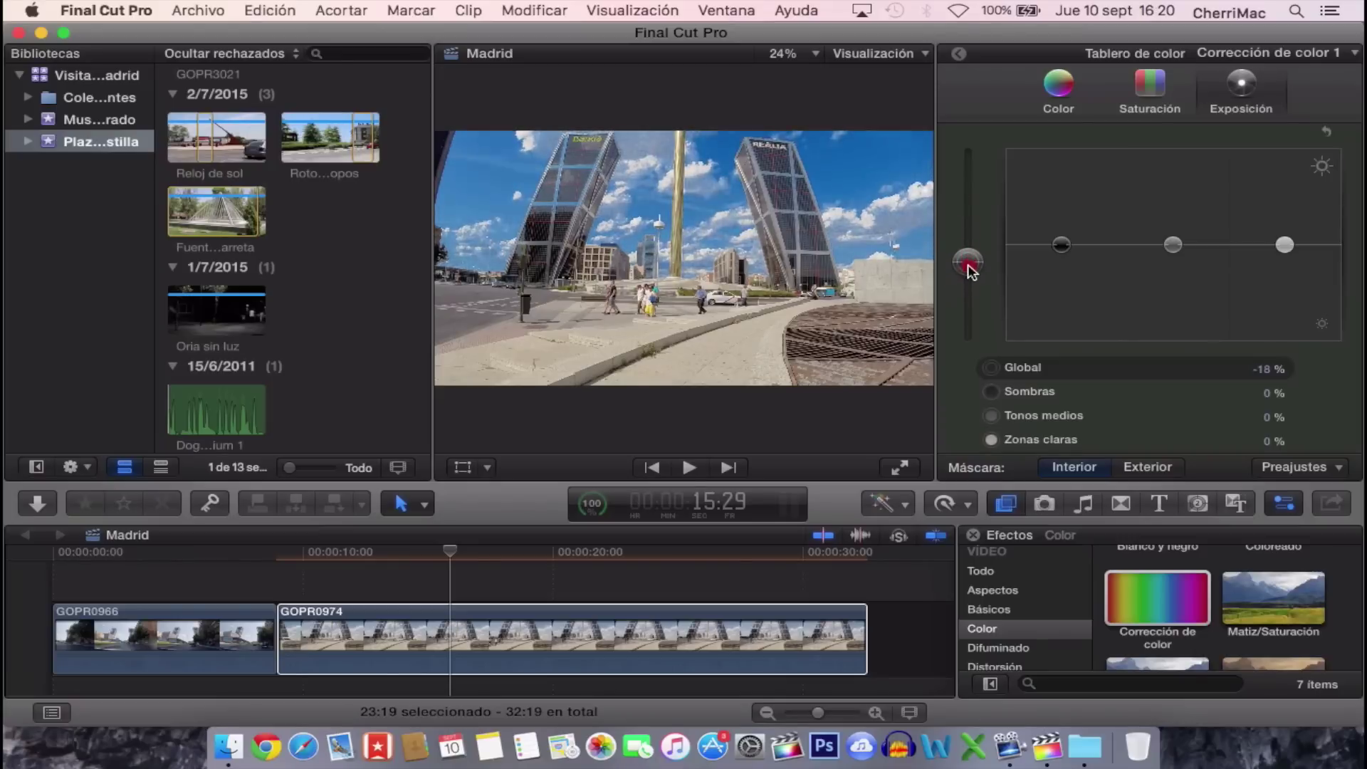
{"action": "left_click_drag", "start_coordinate": [971, 296], "coordinate": [970, 251]}
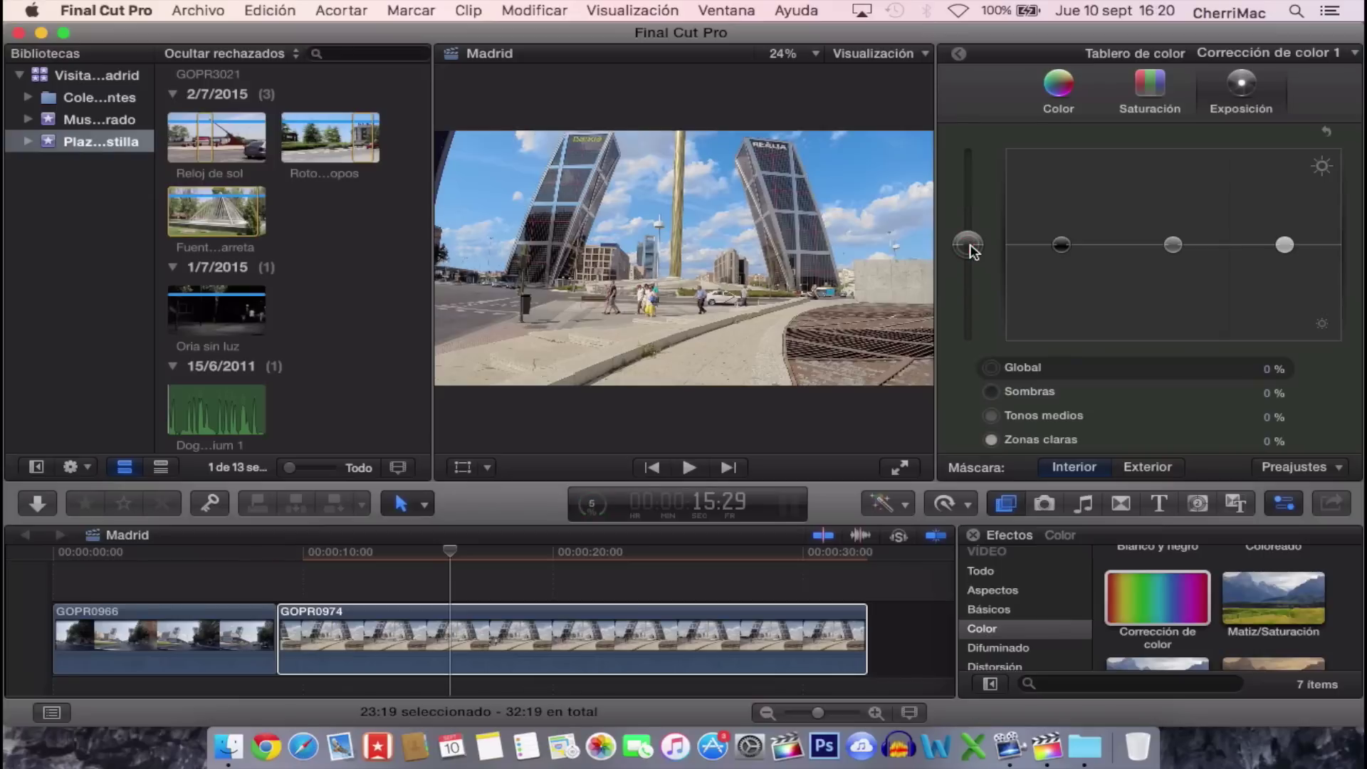
{"action": "left_click", "coordinate": [959, 56]}
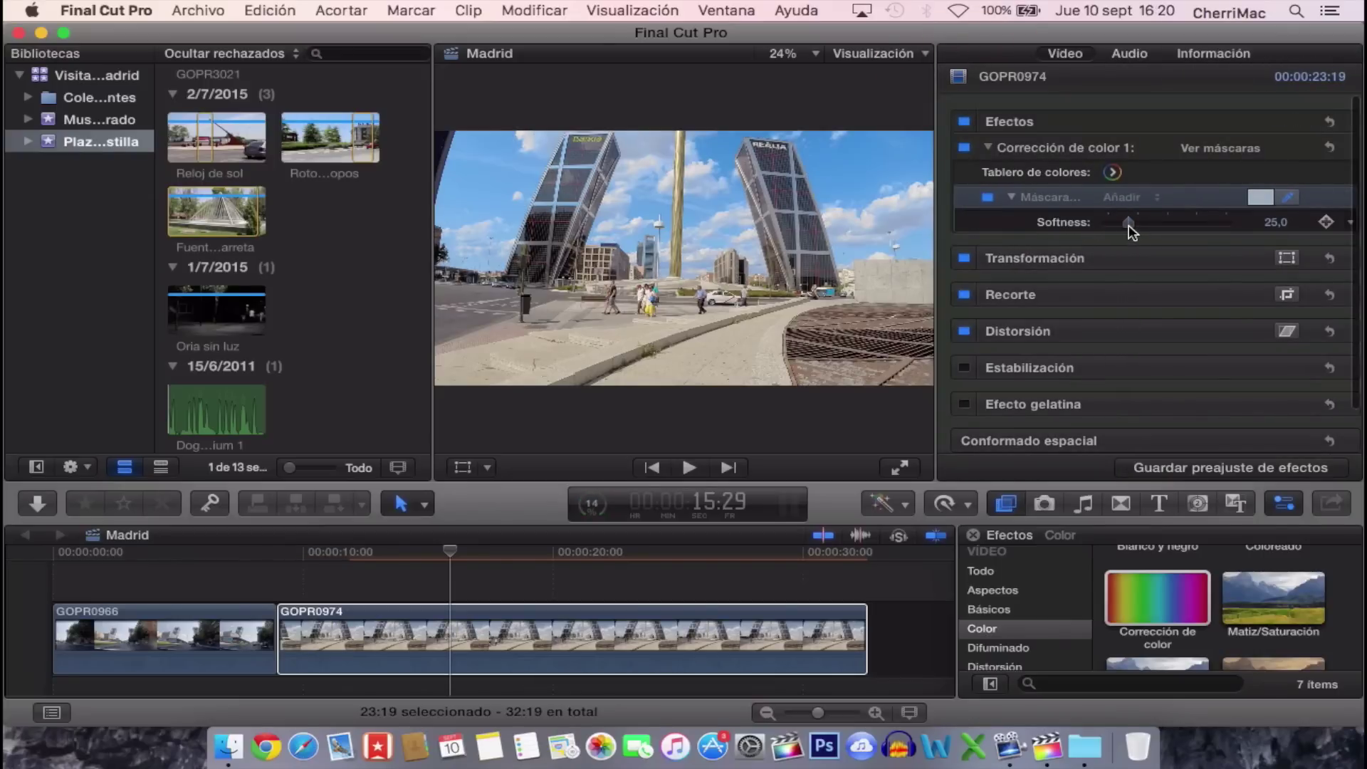
Drag the colour mask's Softness slider until it reads 27.0
{"action": "mouse_move", "coordinate": [1129, 225]}
{"action": "left_mouse_down"}
{"action": "mouse_move", "coordinate": [1215, 224]}
{"action": "mouse_move", "coordinate": [1074, 229]}
{"action": "left_mouse_up"}
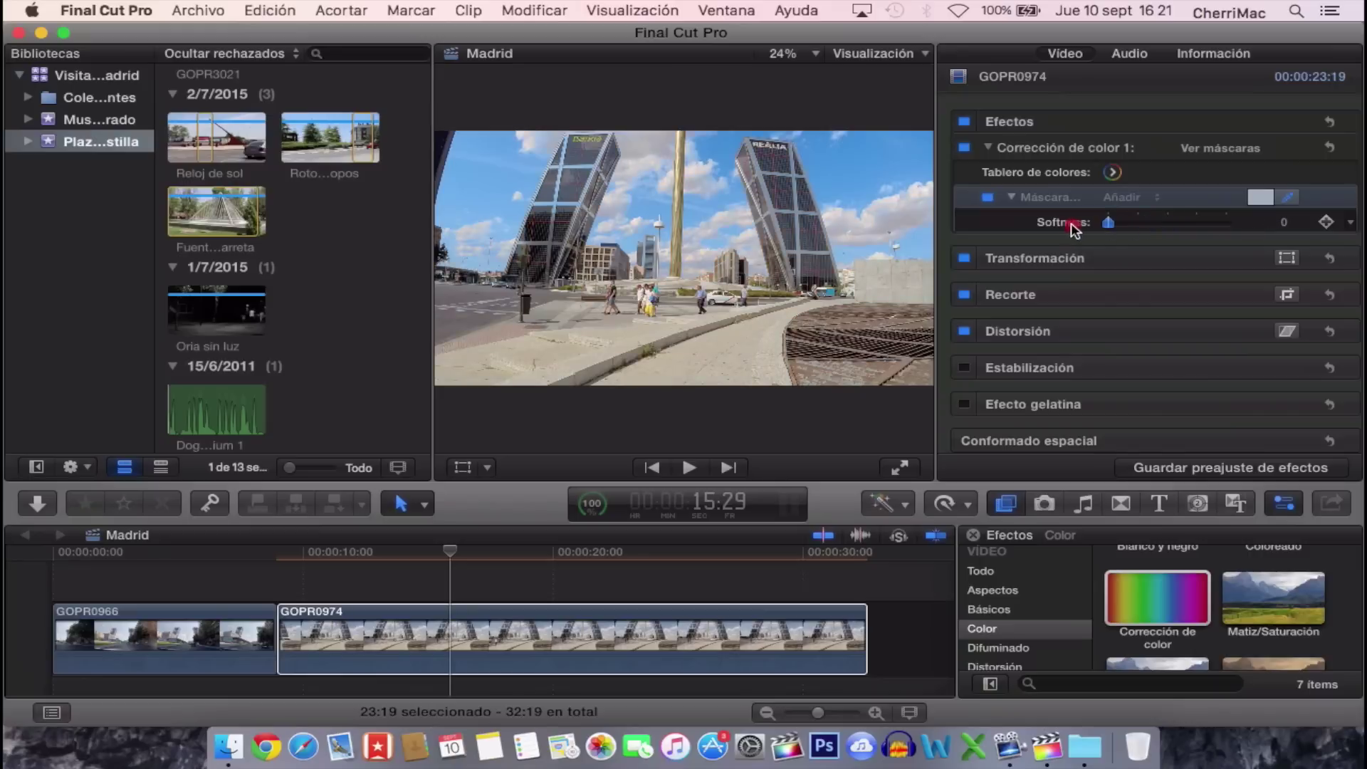
{"action": "mouse_move", "coordinate": [1074, 228]}
{"action": "left_mouse_down"}
{"action": "mouse_move", "coordinate": [1249, 236]}
{"action": "mouse_move", "coordinate": [1201, 234]}
{"action": "mouse_move", "coordinate": [1247, 223]}
{"action": "left_mouse_up"}
{"action": "mouse_move", "coordinate": [1259, 231]}
{"action": "left_mouse_down"}
{"action": "mouse_move", "coordinate": [1112, 227]}
{"action": "mouse_move", "coordinate": [1133, 228]}
{"action": "left_mouse_up"}
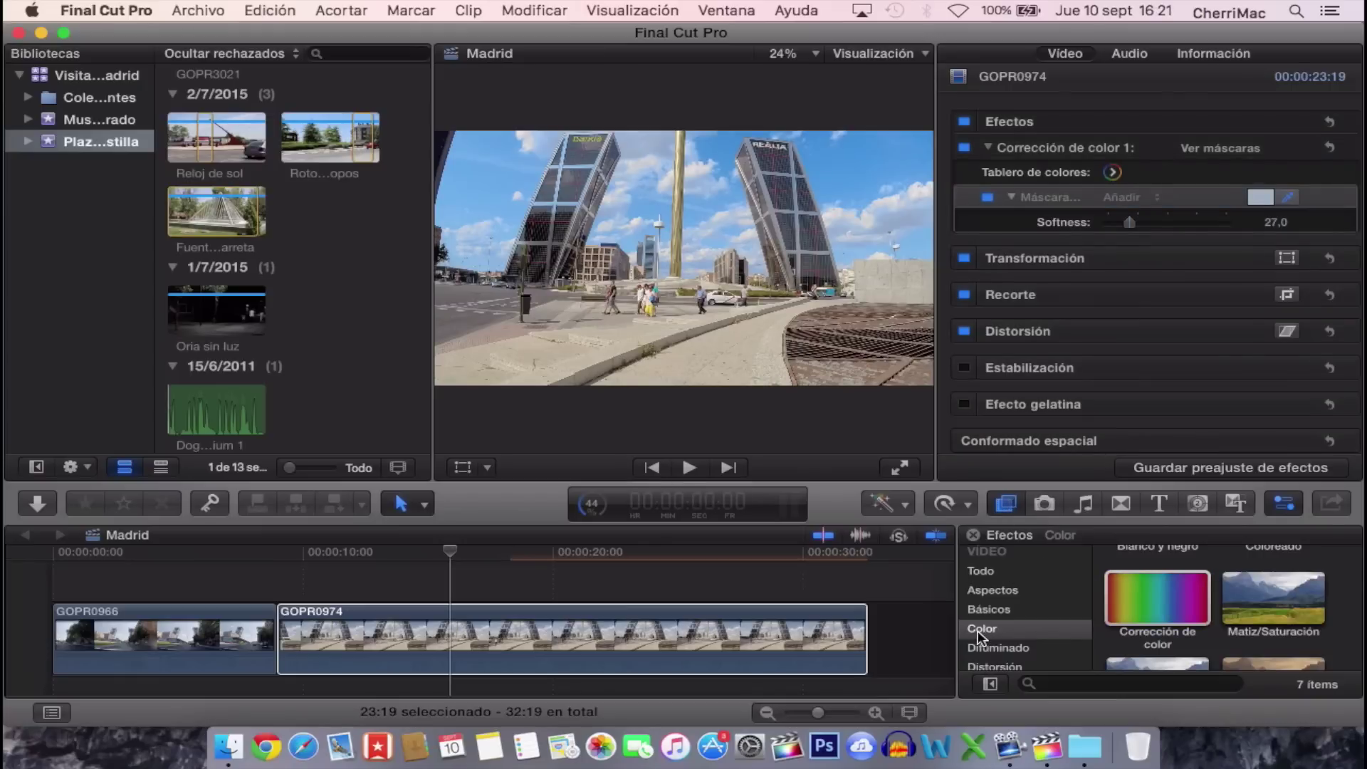
Apply Corrección de color 2 to GOPR0974 and add a shape mask (Añadir máscara de figura)
{"action": "left_click_drag", "start_coordinate": [1159, 599], "coordinate": [666, 644]}
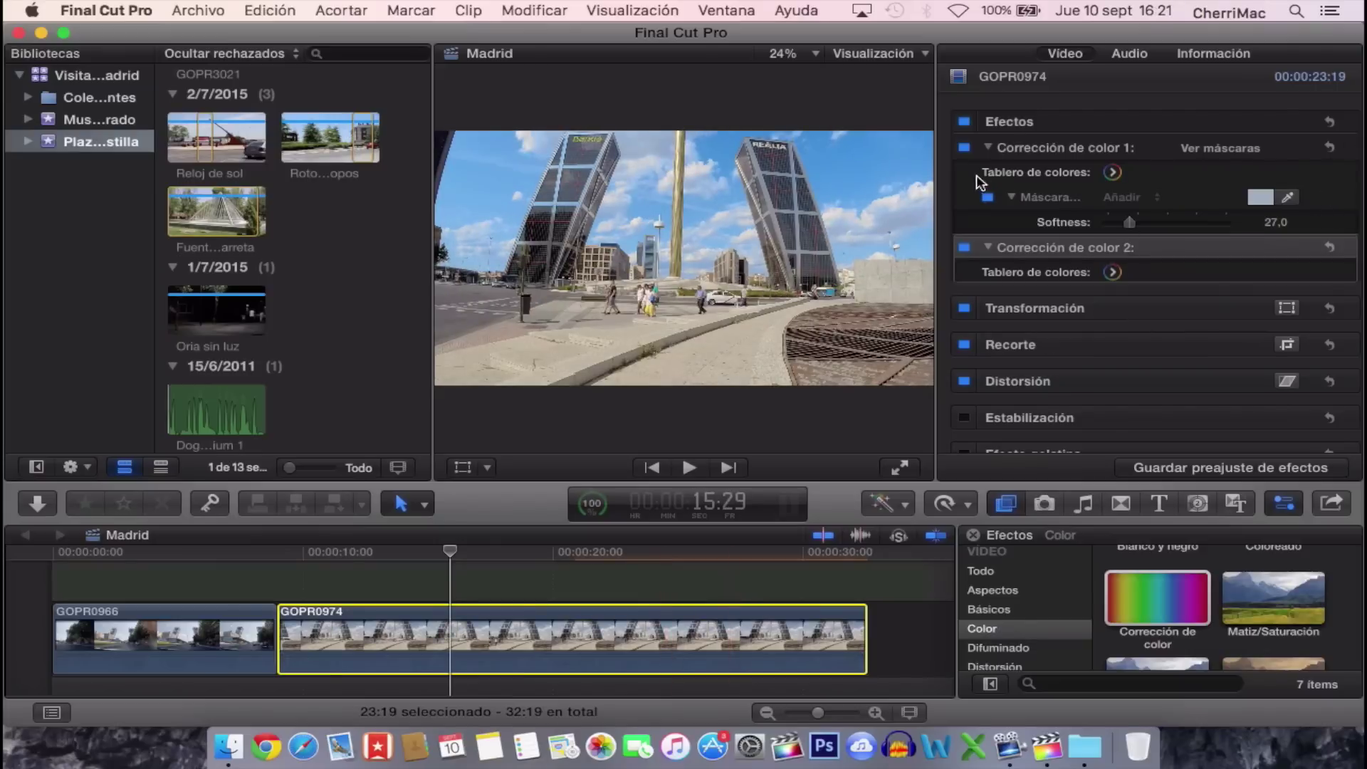
{"action": "left_click", "coordinate": [990, 148]}
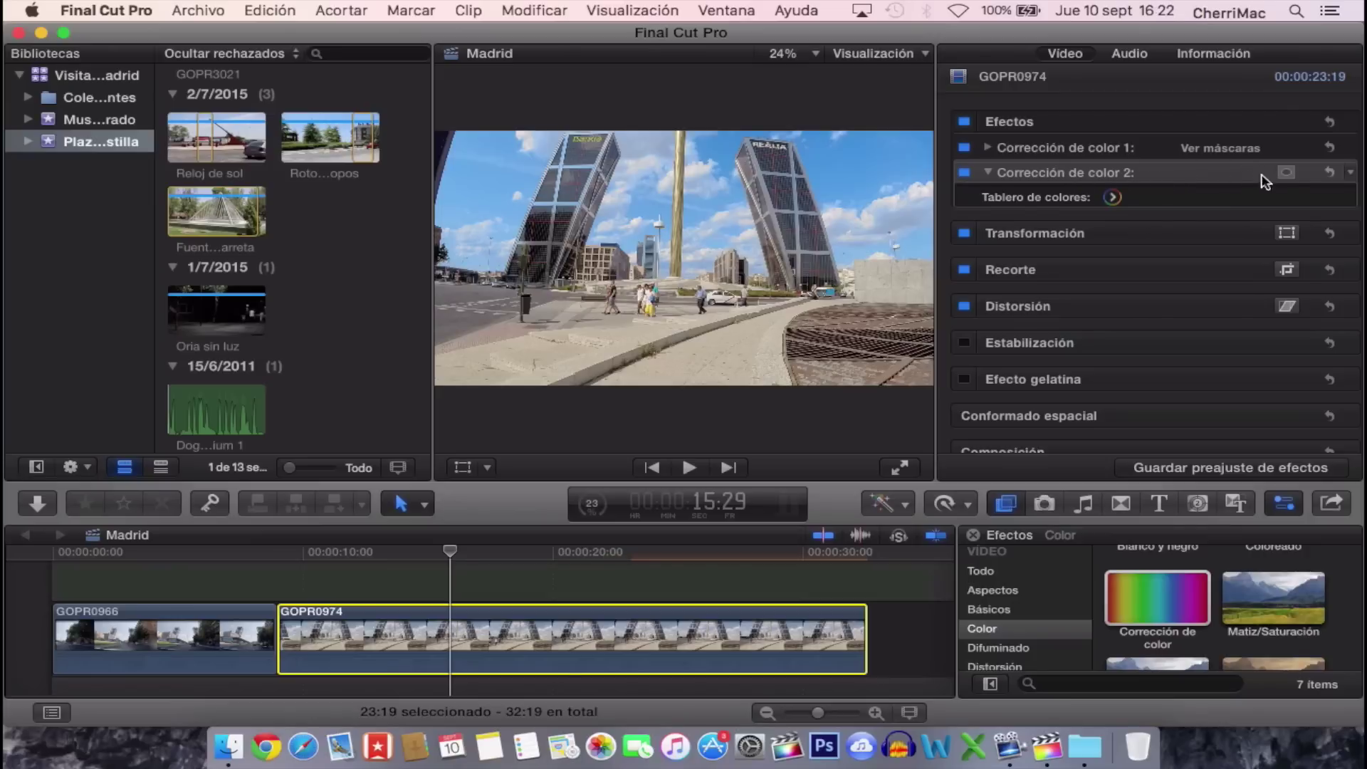
{"action": "left_click", "coordinate": [1286, 175]}
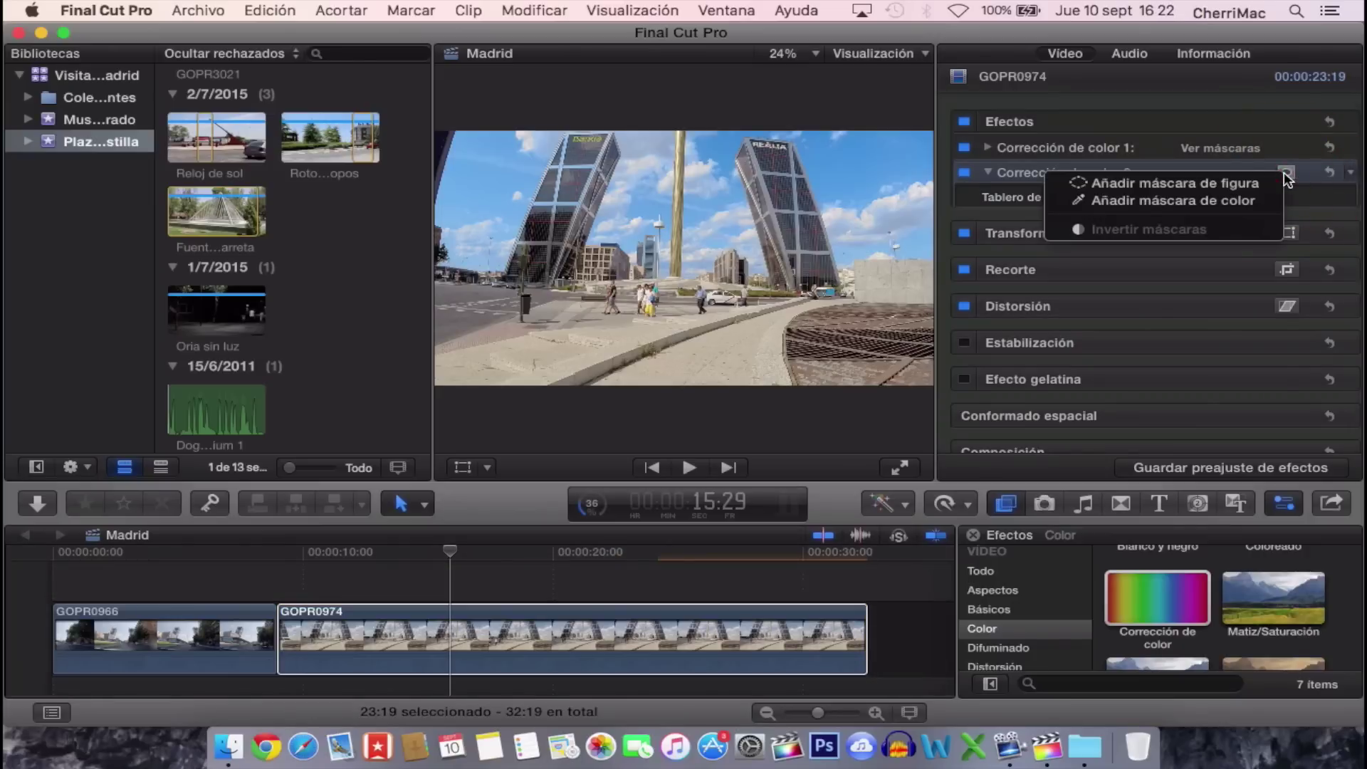
{"action": "left_click", "coordinate": [1159, 187]}
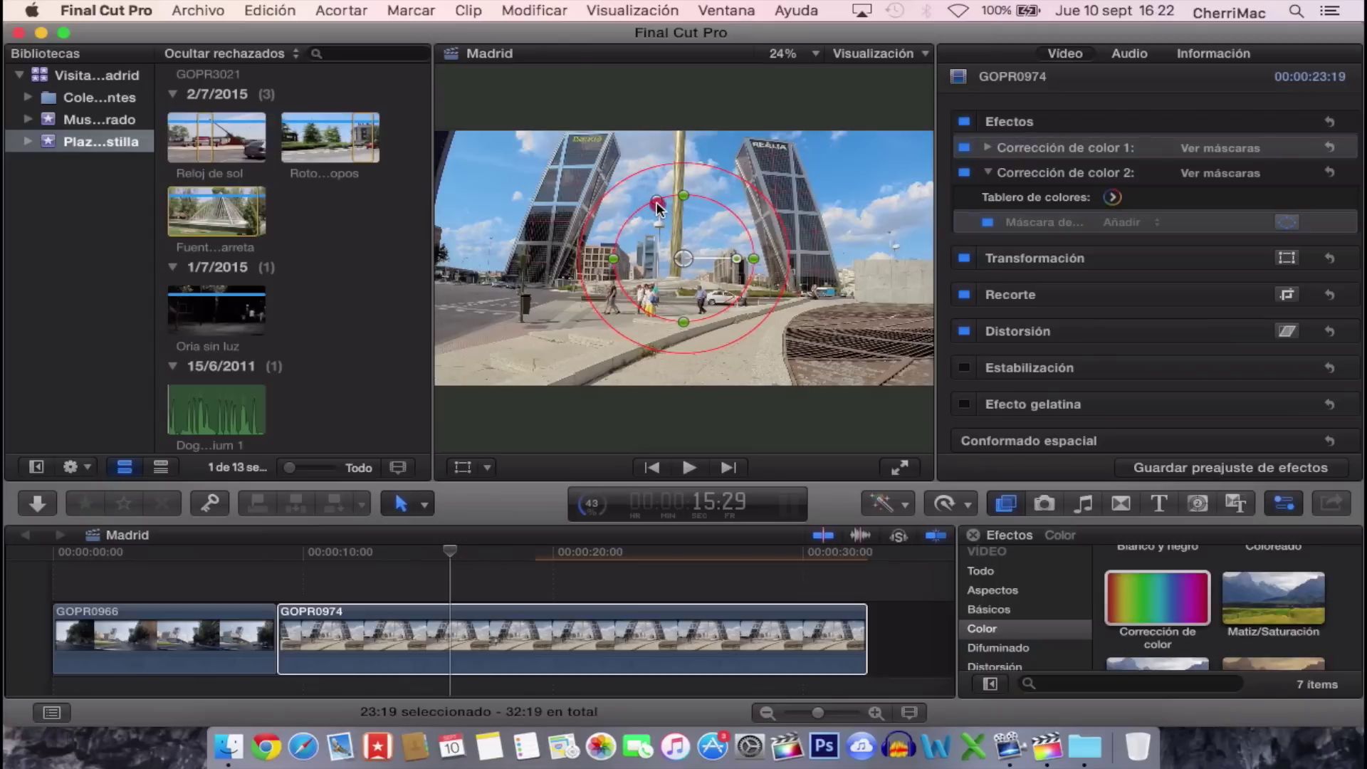
Adjust the shape mask's roundness and widen it horizontally into an oval across both towers
{"action": "mouse_move", "coordinate": [656, 202]}
{"action": "left_mouse_down"}
{"action": "mouse_move", "coordinate": [604, 199]}
{"action": "mouse_move", "coordinate": [645, 196]}
{"action": "mouse_move", "coordinate": [684, 240]}
{"action": "mouse_move", "coordinate": [688, 194]}
{"action": "left_mouse_up"}
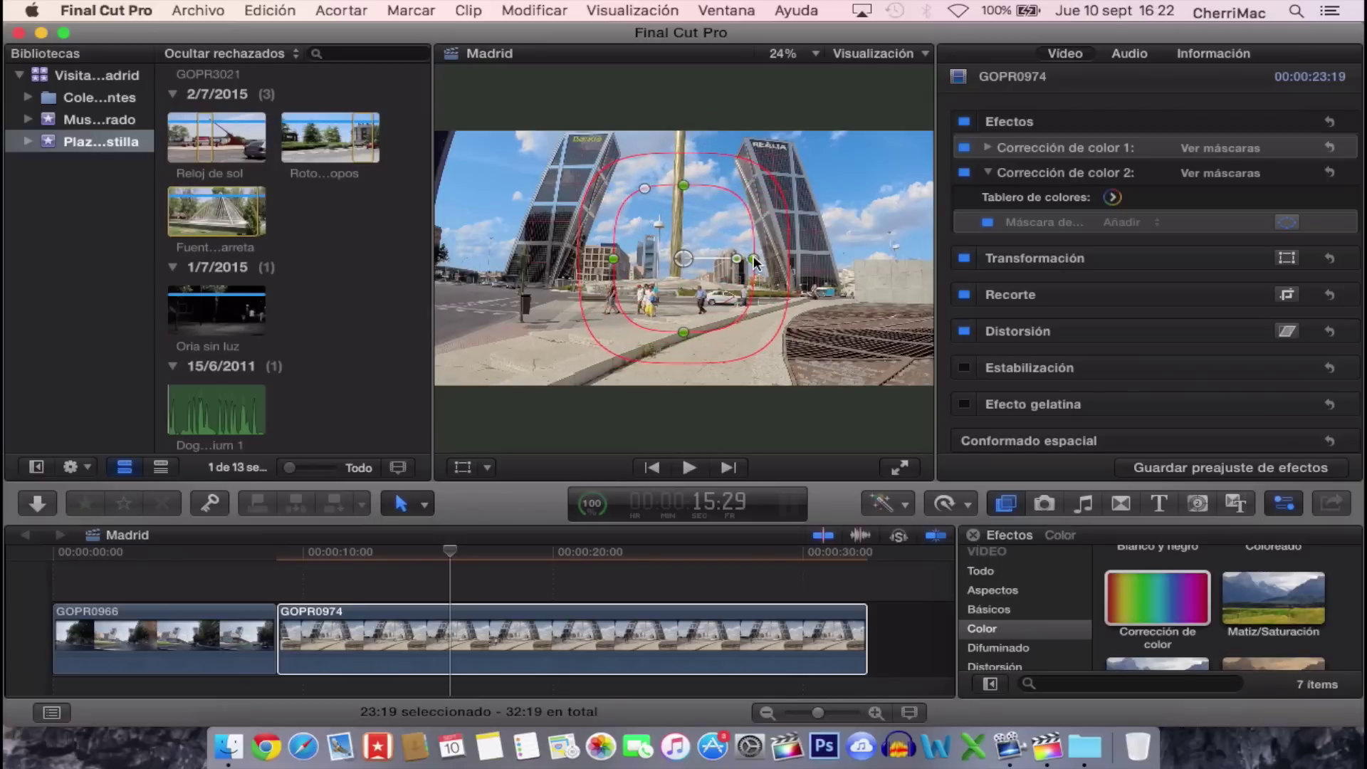
{"action": "mouse_move", "coordinate": [754, 258]}
{"action": "left_mouse_down"}
{"action": "mouse_move", "coordinate": [858, 260]}
{"action": "mouse_move", "coordinate": [841, 258]}
{"action": "left_mouse_up"}
{"action": "left_click_drag", "start_coordinate": [599, 193], "coordinate": [603, 187]}
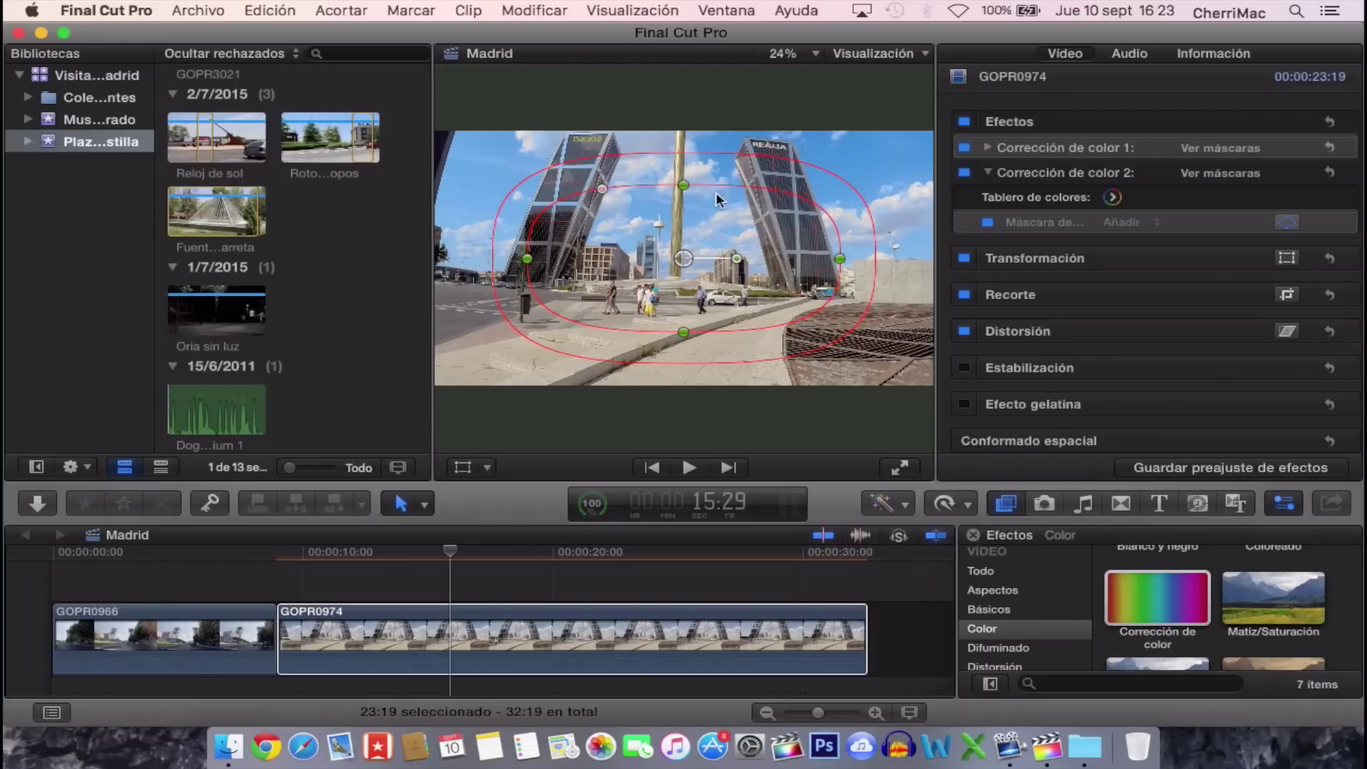
Tint the masked area orange with Global colour at 20° and 60%, then widen the mask's soft outer edge
{"action": "left_click", "coordinate": [1113, 198]}
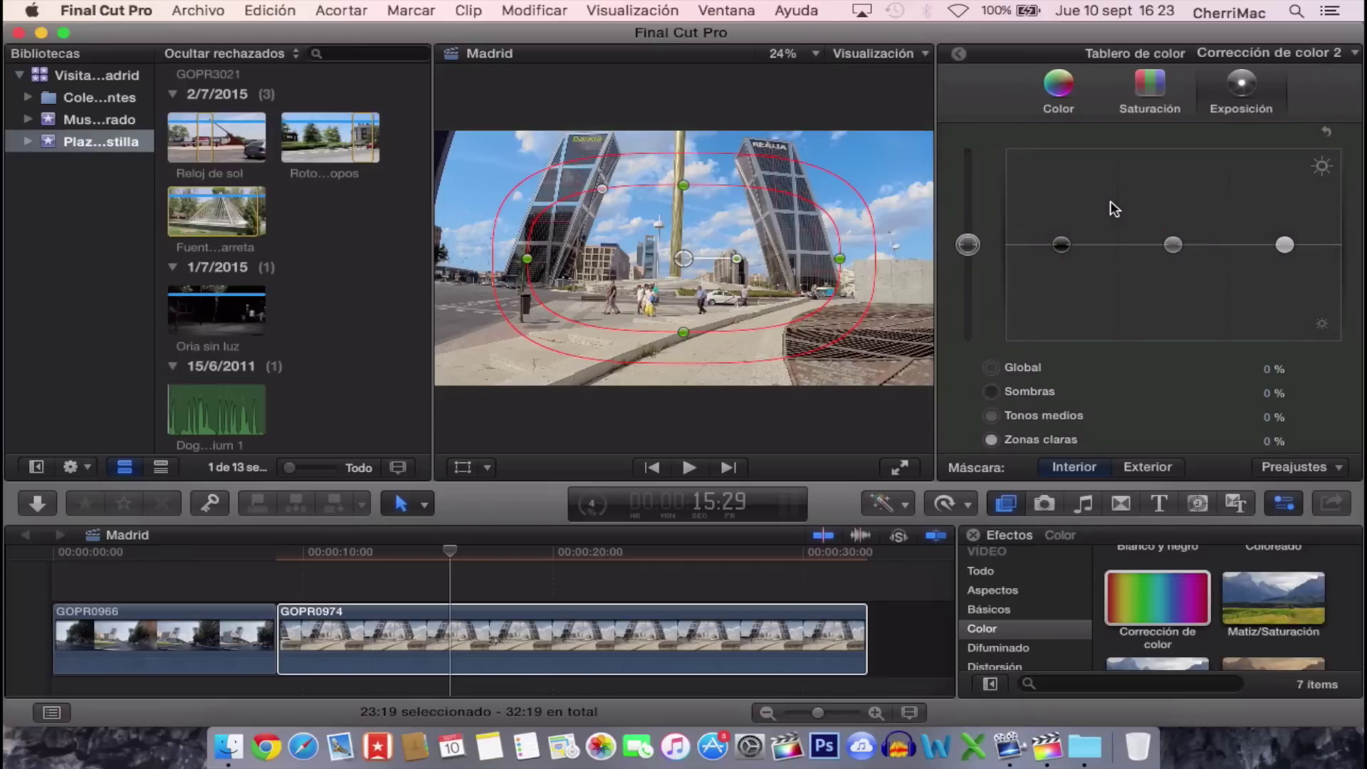
{"action": "left_click", "coordinate": [1060, 84]}
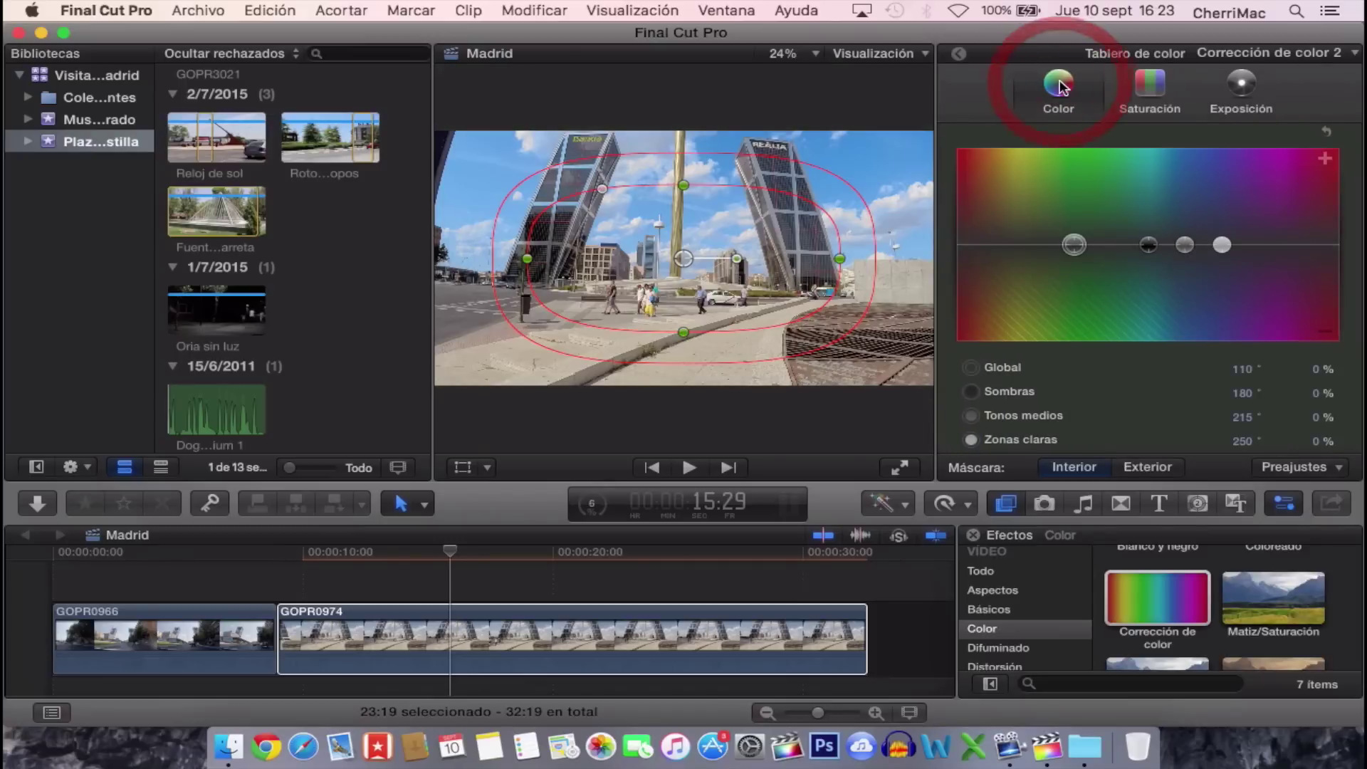
{"action": "left_click", "coordinate": [1075, 246]}
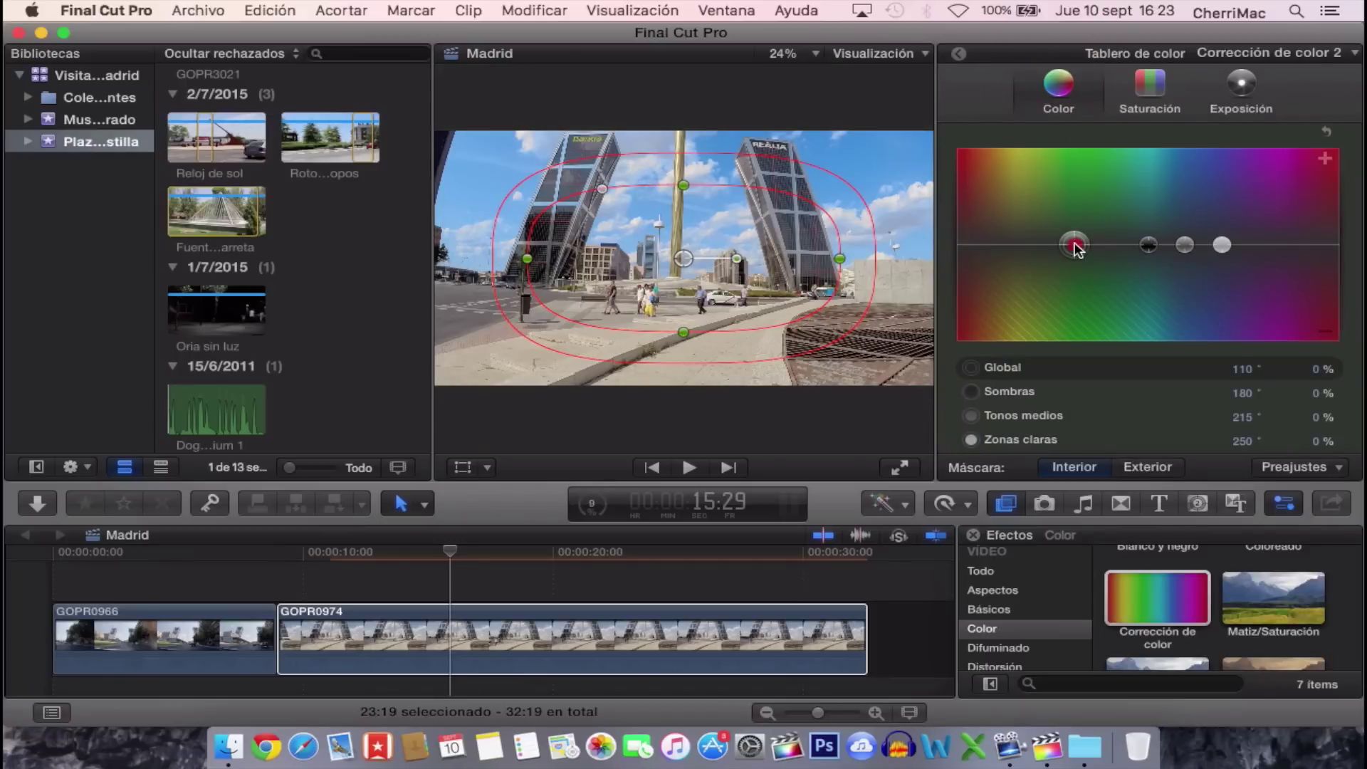
{"action": "left_click_drag", "start_coordinate": [1075, 246], "coordinate": [978, 188]}
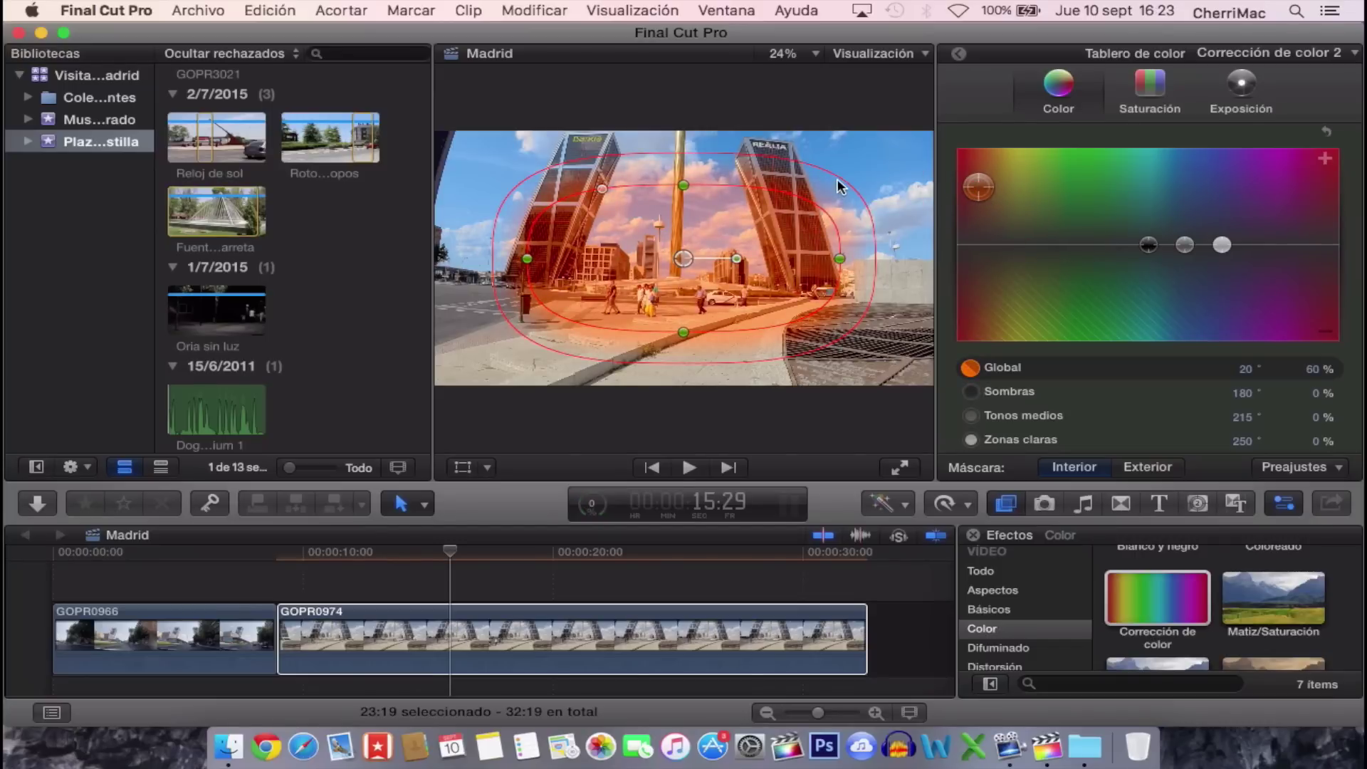
{"action": "mouse_move", "coordinate": [843, 176]}
{"action": "left_mouse_down"}
{"action": "mouse_move", "coordinate": [886, 130]}
{"action": "mouse_move", "coordinate": [782, 233]}
{"action": "left_mouse_up"}
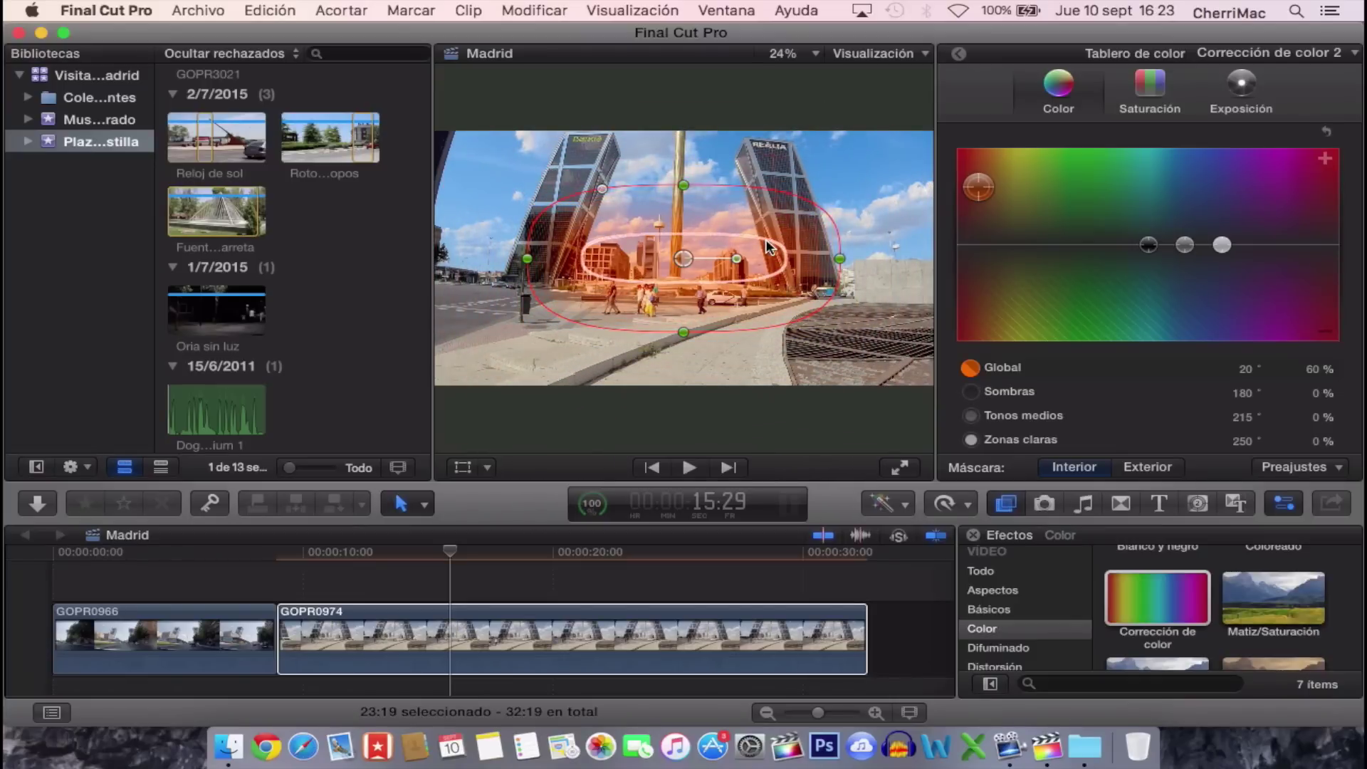
{"action": "left_click_drag", "start_coordinate": [782, 234], "coordinate": [835, 240]}
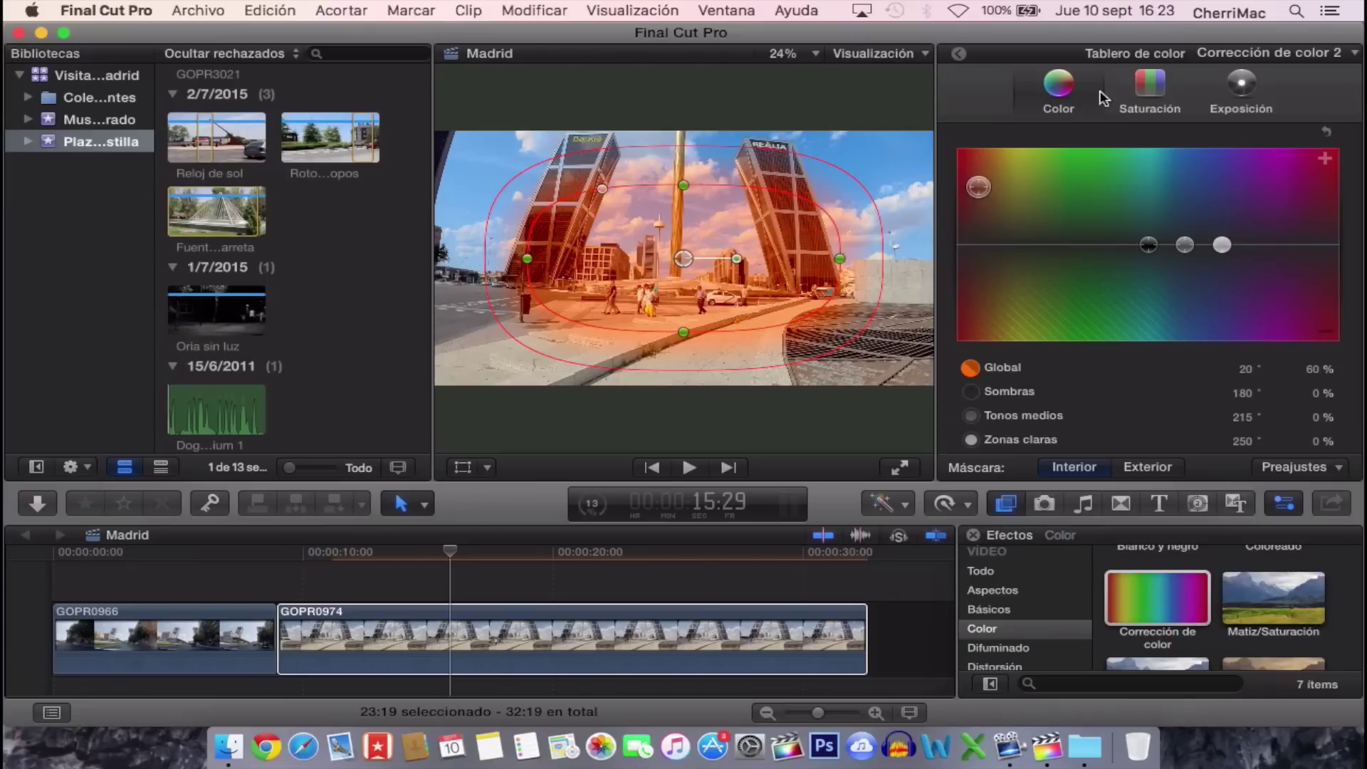
Undo the orange tint and the last mask edge change
{"action": "left_click", "coordinate": [959, 57]}
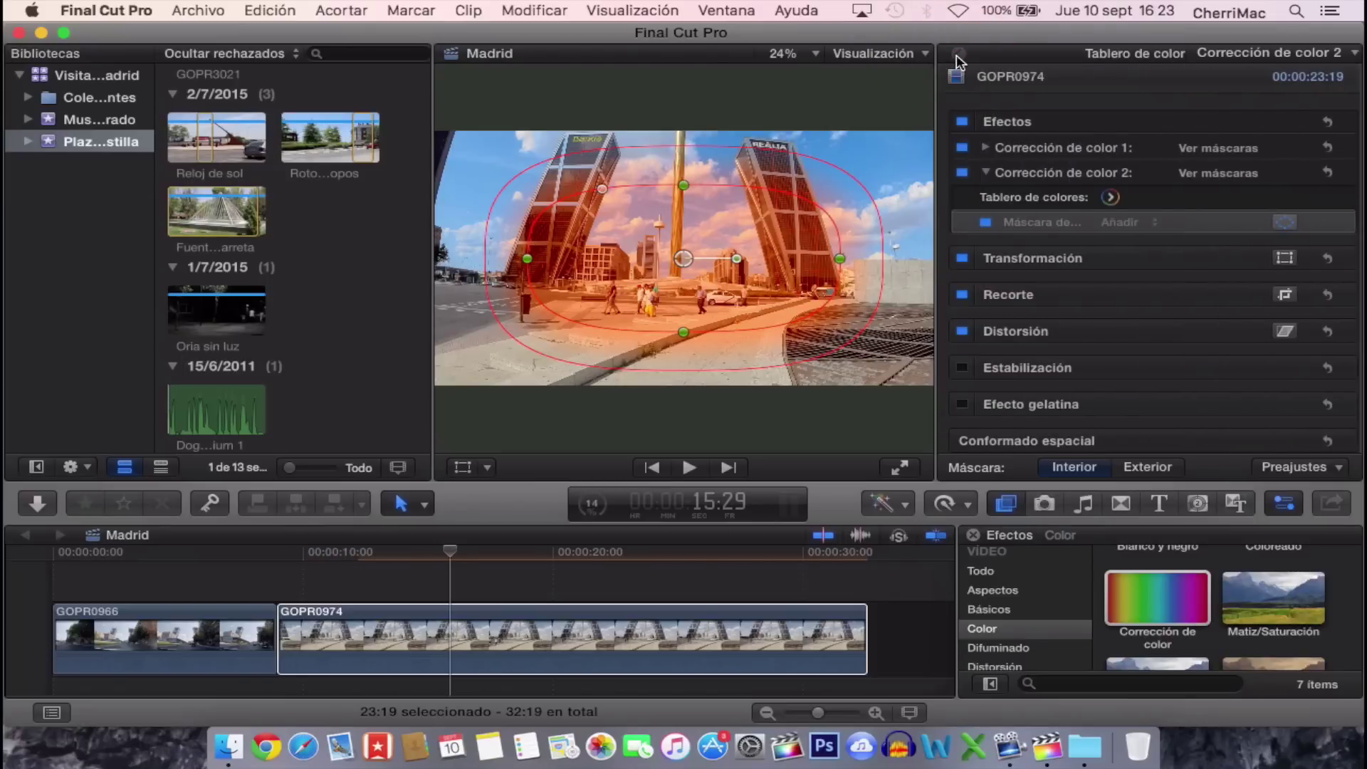
{"action": "key", "text": "ctrl+z"}
{"action": "key", "text": "ctrl+z"}
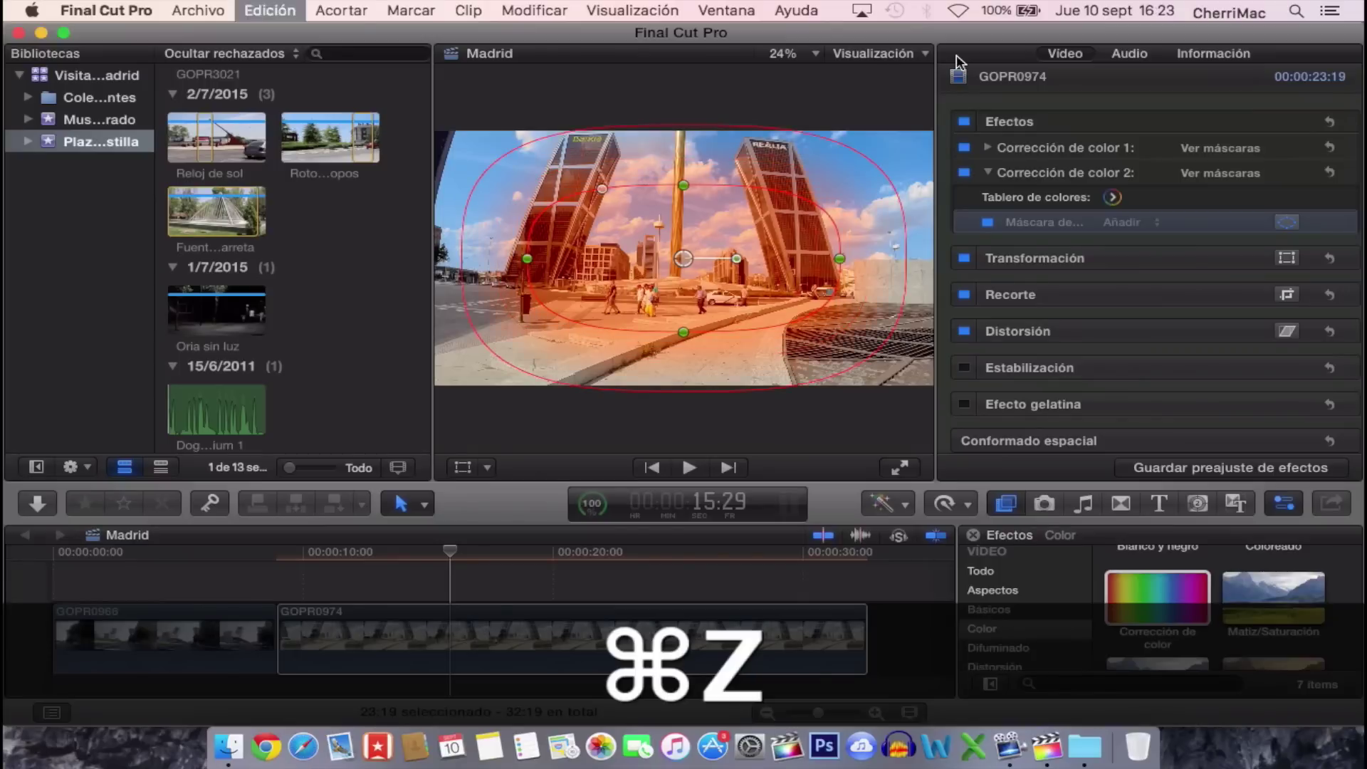
{"action": "key", "text": "ctrl+z"}
{"action": "key", "text": "ctrl+z"}
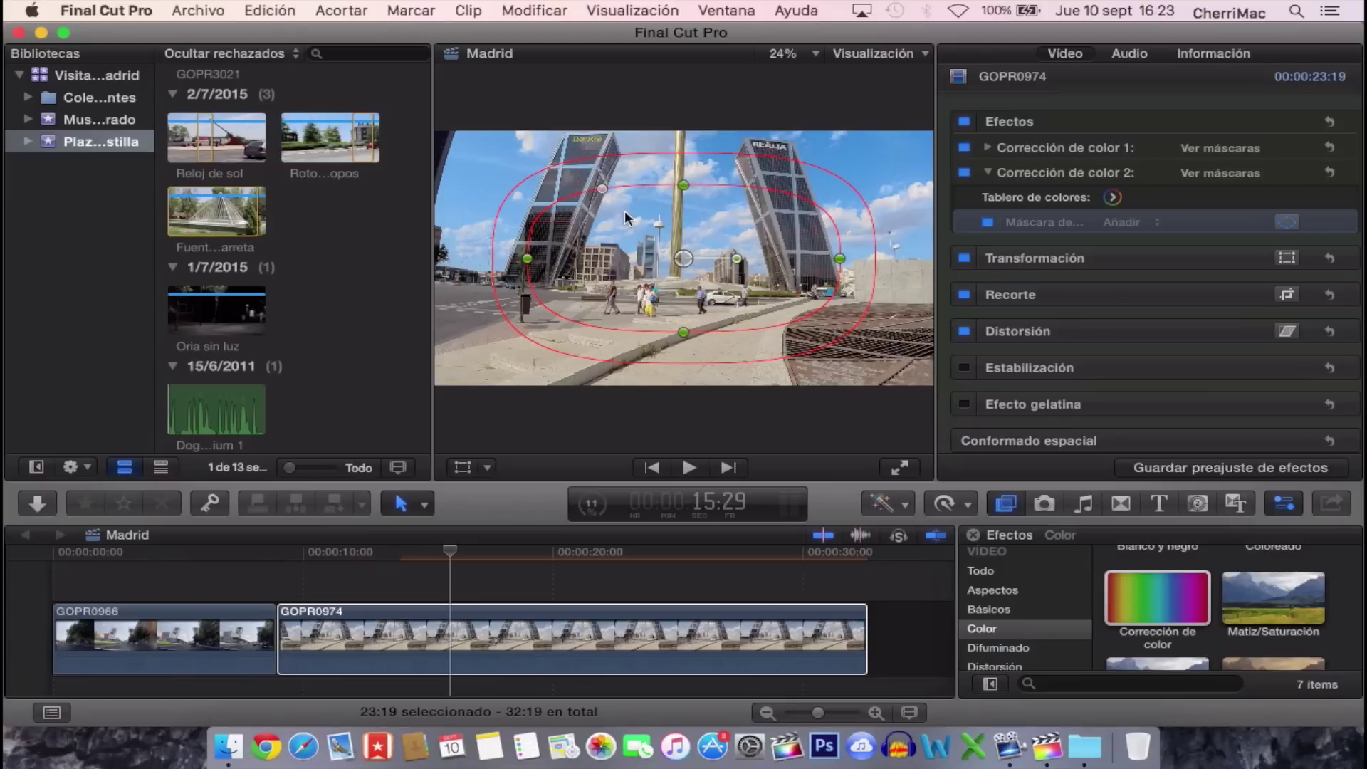
Reshape the mask into a smaller flattened ellipse, move it onto the left tower and tilt it
{"action": "mouse_move", "coordinate": [601, 190]}
{"action": "left_mouse_down"}
{"action": "mouse_move", "coordinate": [615, 201]}
{"action": "mouse_move", "coordinate": [580, 195]}
{"action": "left_mouse_up"}
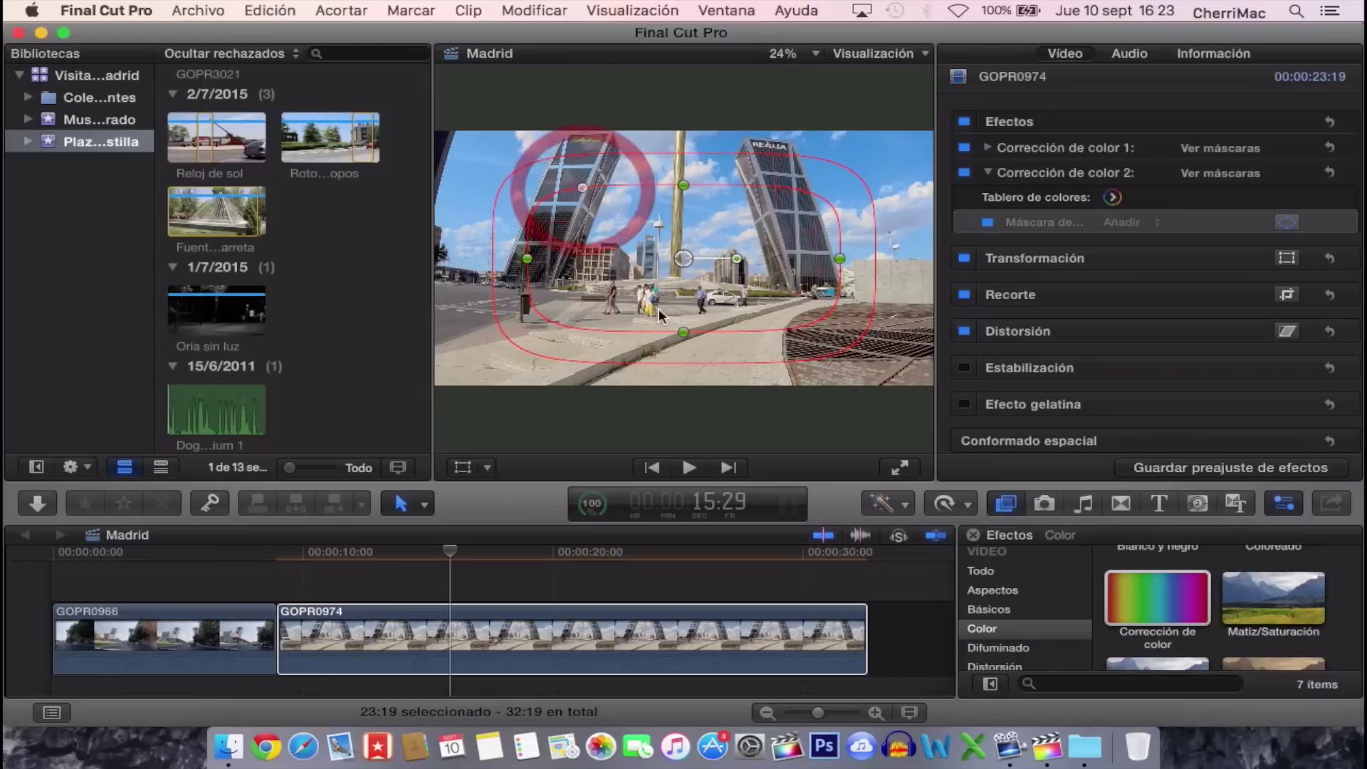
{"action": "left_click_drag", "start_coordinate": [682, 330], "coordinate": [683, 285]}
{"action": "mouse_move", "coordinate": [839, 258]}
{"action": "left_mouse_down"}
{"action": "mouse_move", "coordinate": [801, 260]}
{"action": "mouse_move", "coordinate": [702, 212]}
{"action": "left_mouse_up"}
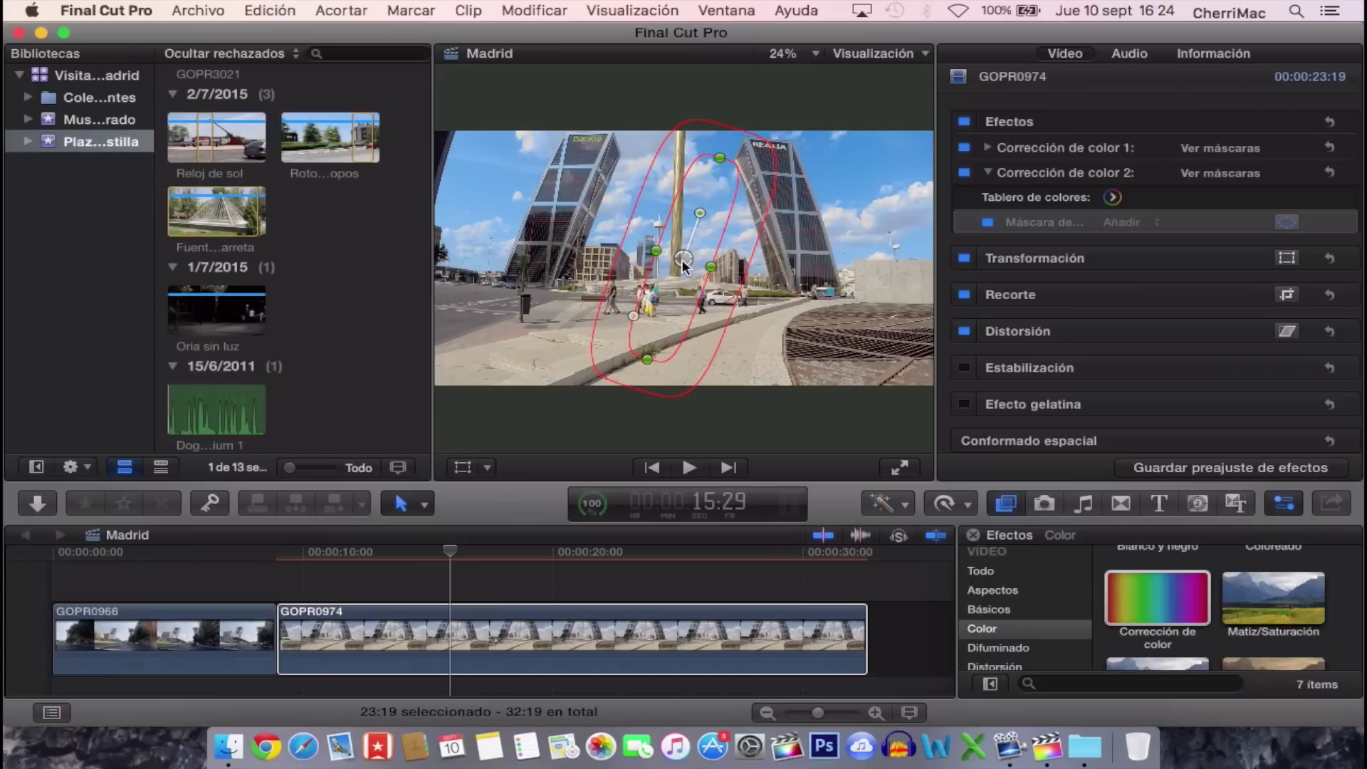
{"action": "left_click_drag", "start_coordinate": [682, 262], "coordinate": [554, 240]}
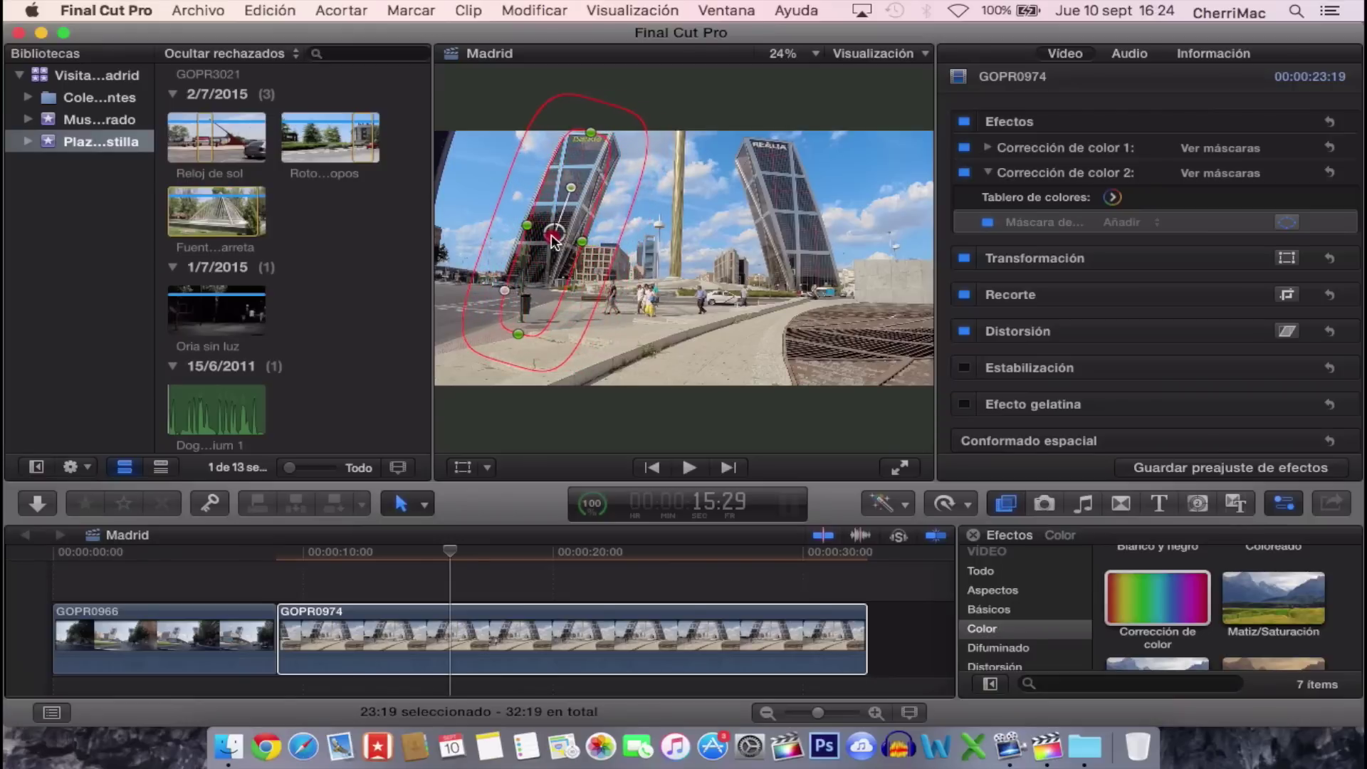
{"action": "left_click_drag", "start_coordinate": [571, 188], "coordinate": [573, 191]}
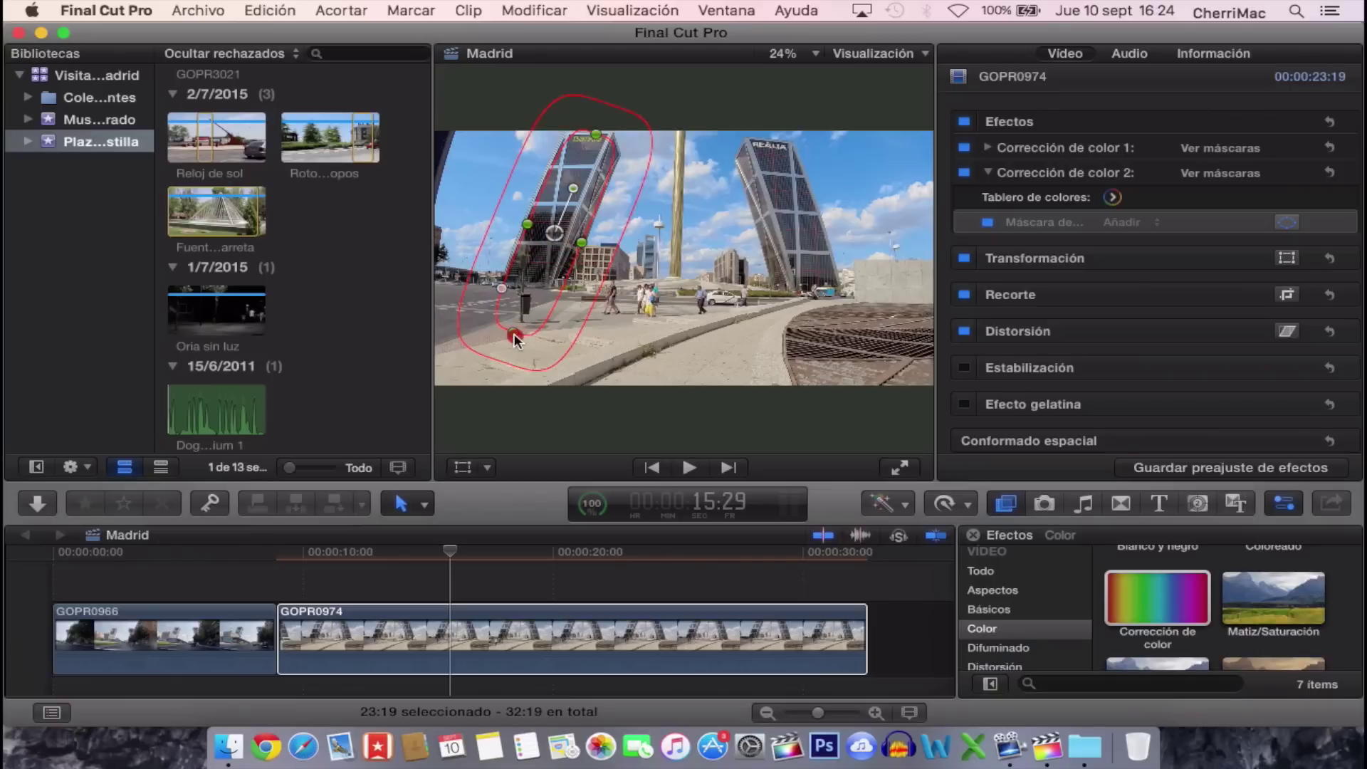
Refine the mask to hug the leaning left tower, lengthening, rotating and tightening its soft edge
{"action": "left_click_drag", "start_coordinate": [514, 337], "coordinate": [527, 306]}
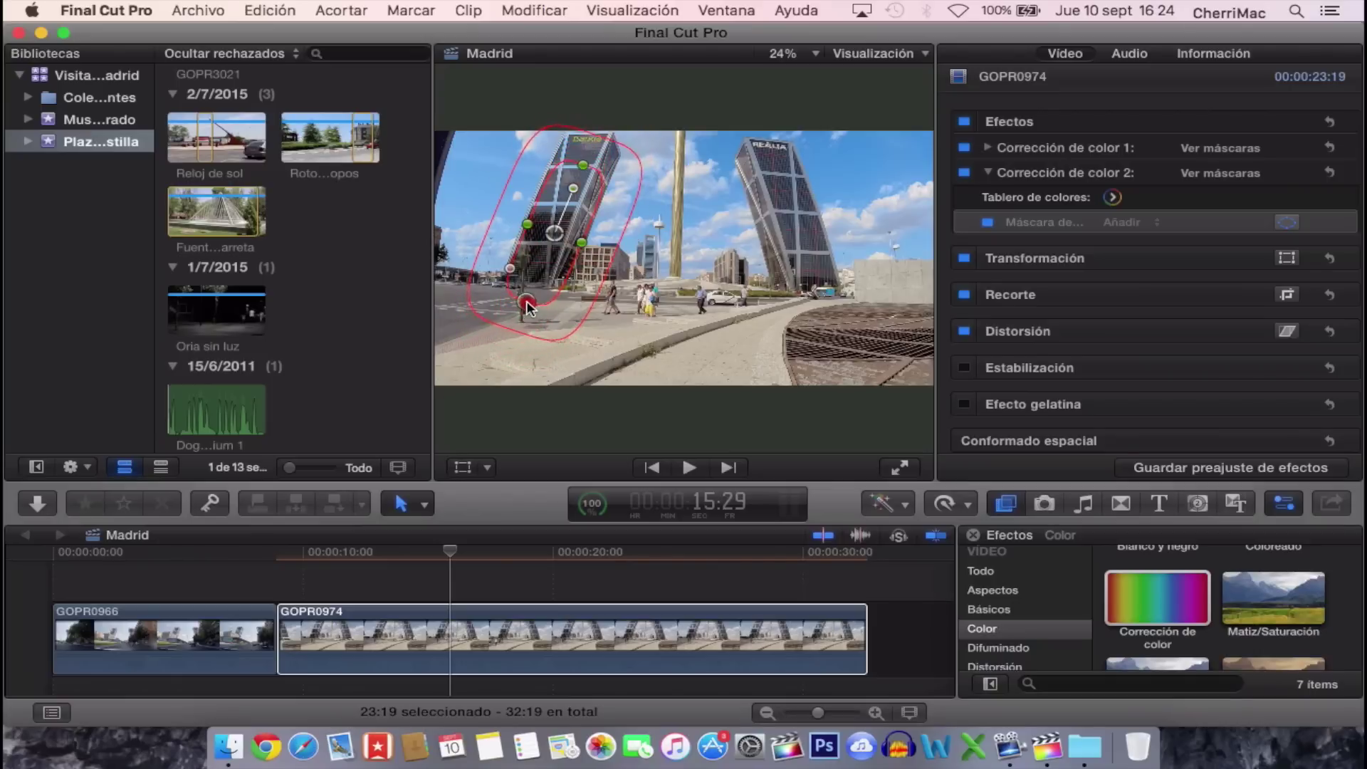
{"action": "left_click_drag", "start_coordinate": [554, 233], "coordinate": [562, 217]}
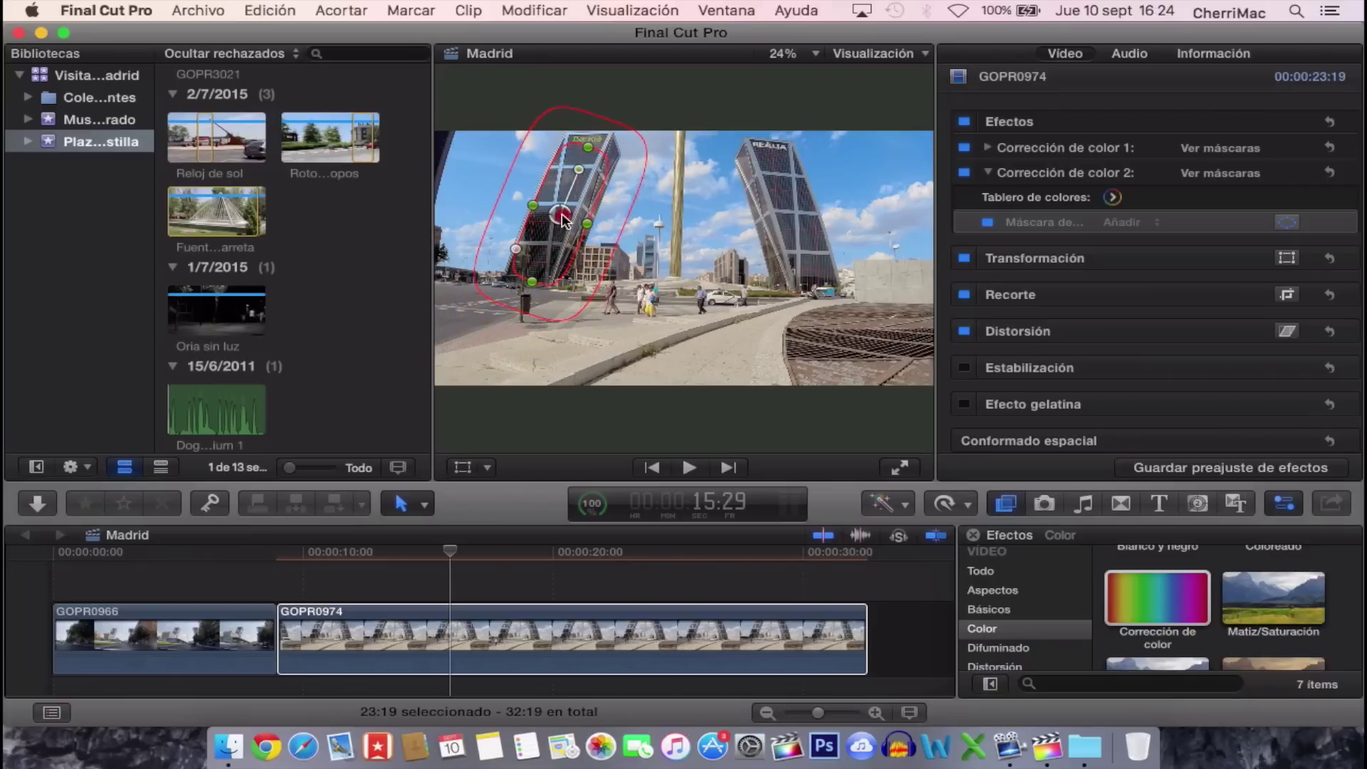
{"action": "left_click_drag", "start_coordinate": [588, 147], "coordinate": [595, 136]}
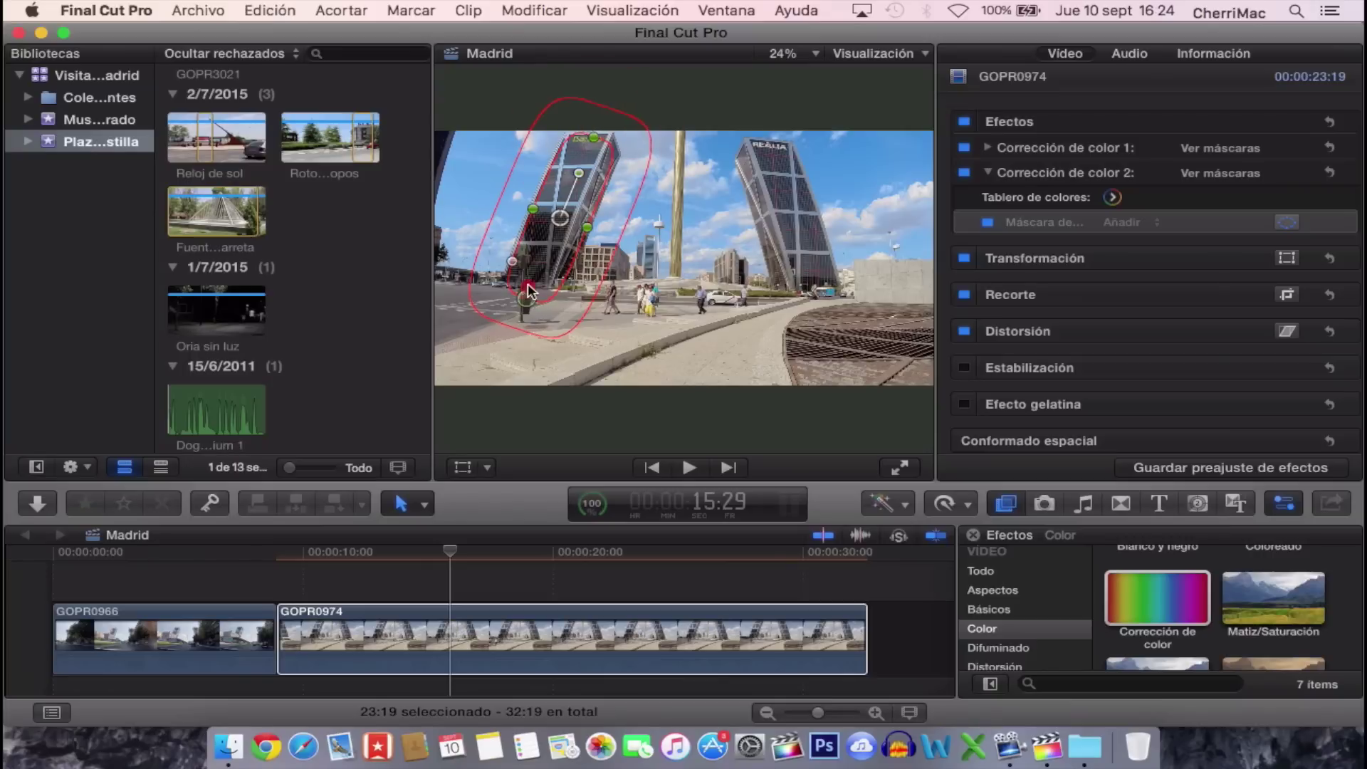
{"action": "left_click_drag", "start_coordinate": [530, 291], "coordinate": [534, 285]}
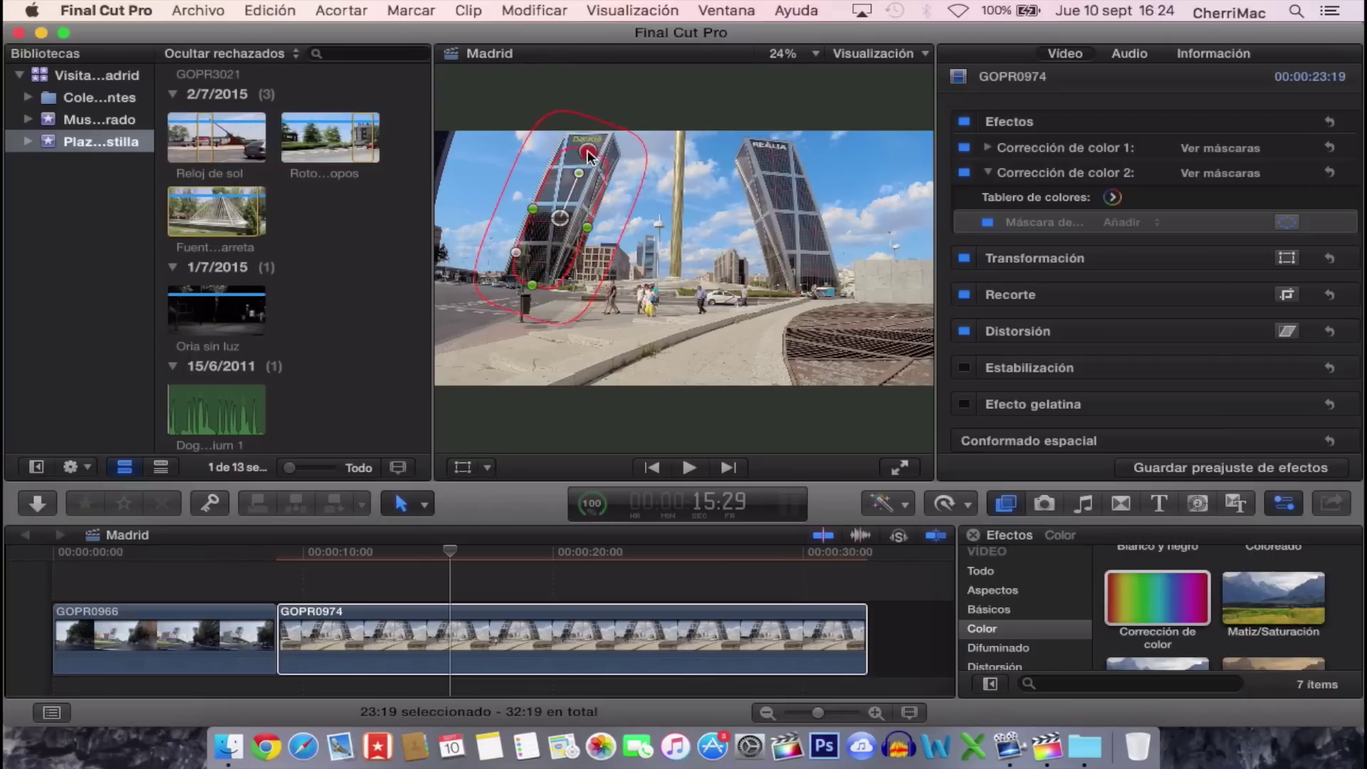
{"action": "left_click_drag", "start_coordinate": [588, 154], "coordinate": [575, 185]}
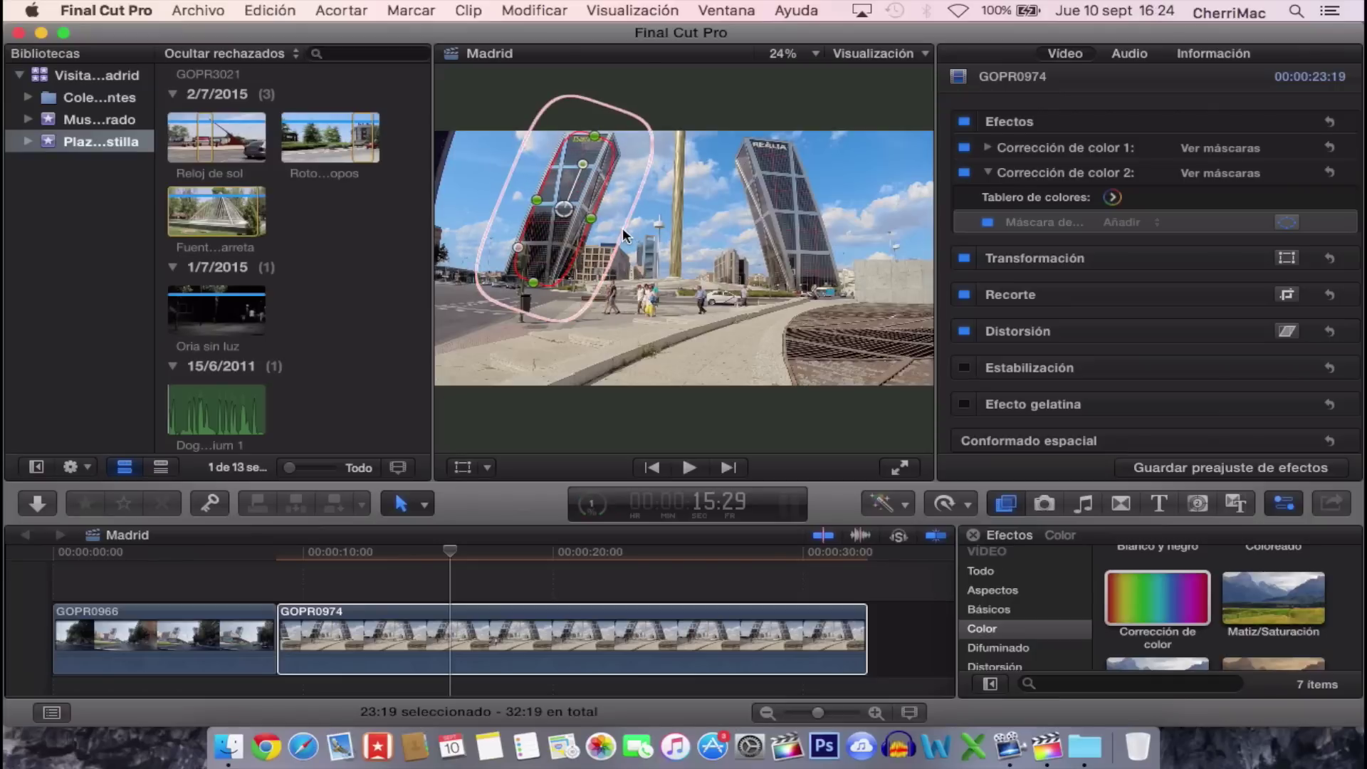
{"action": "left_click_drag", "start_coordinate": [624, 233], "coordinate": [585, 216]}
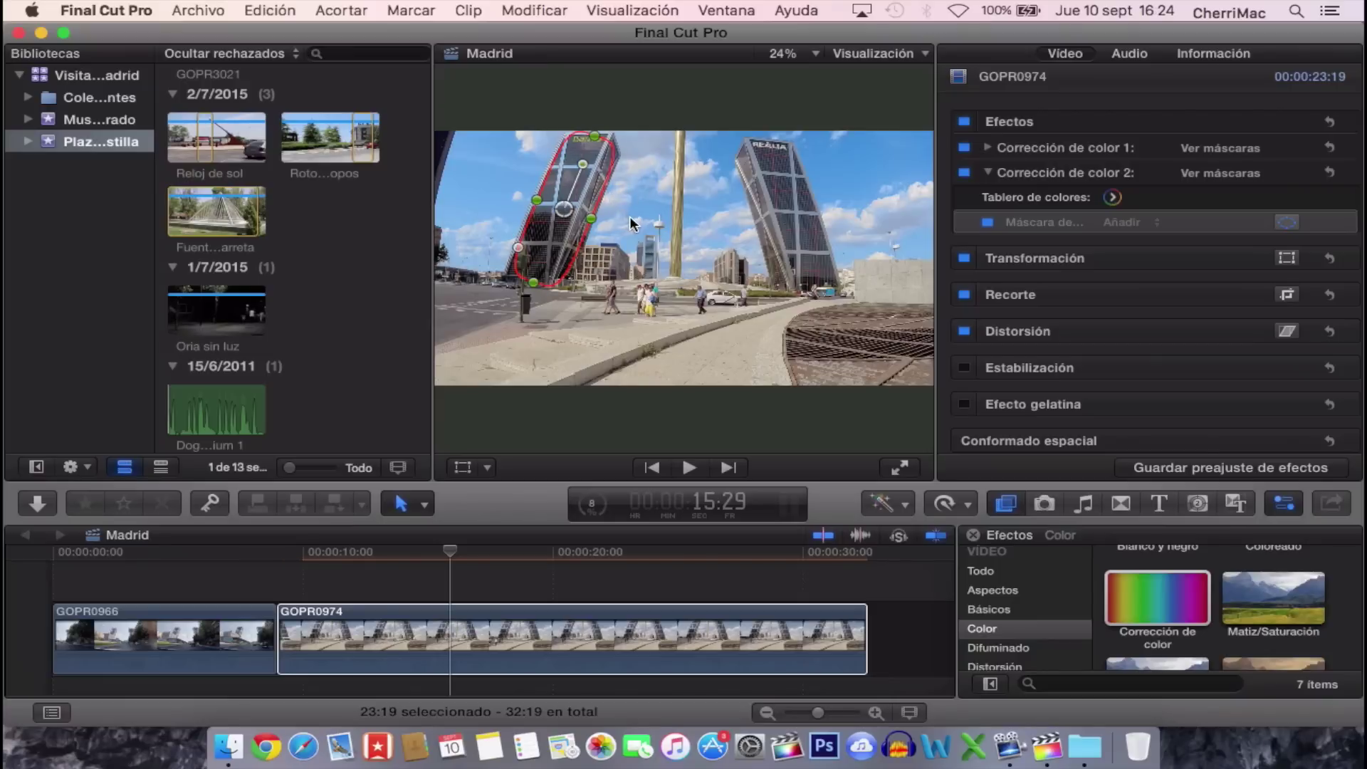
Set Corrección de color 2's Sombras exposure to -43% to darken the masked tower
{"action": "left_click", "coordinate": [1110, 200]}
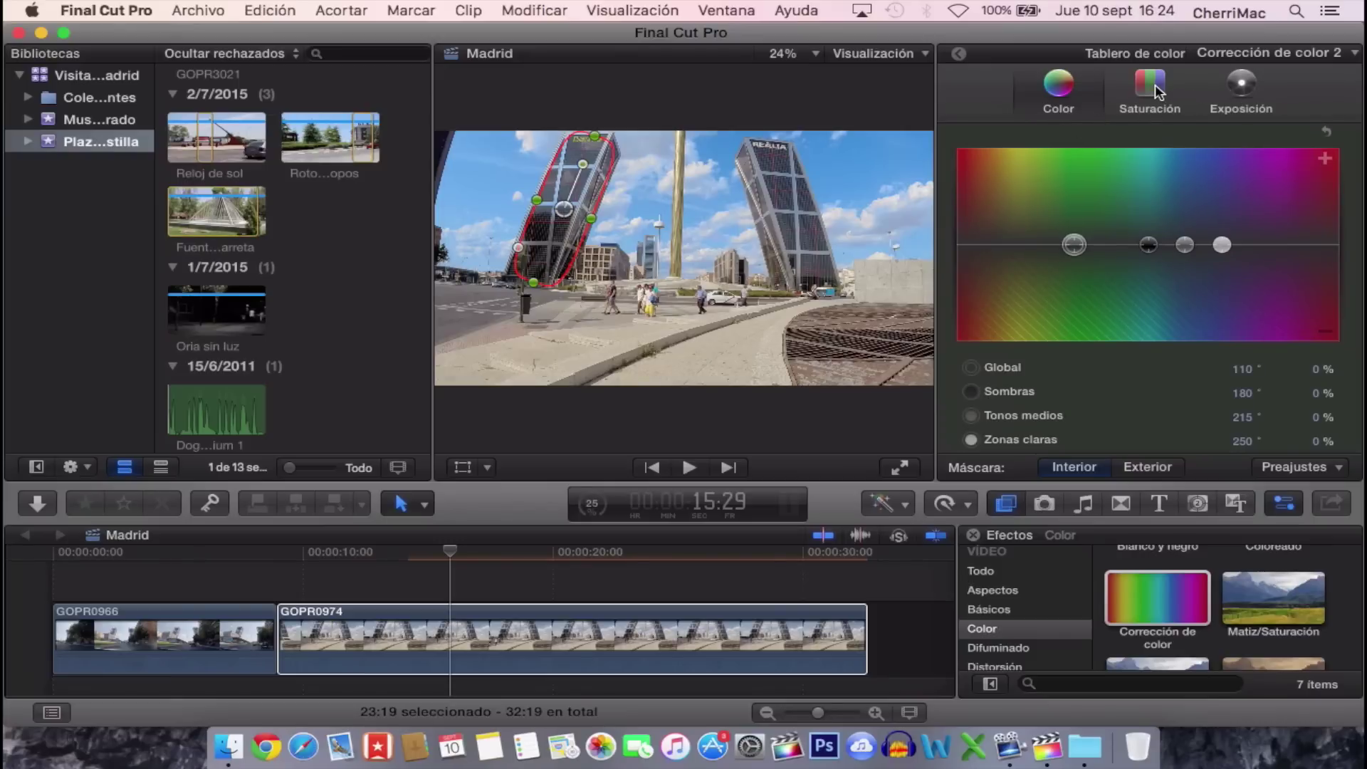
{"action": "left_click", "coordinate": [1239, 85]}
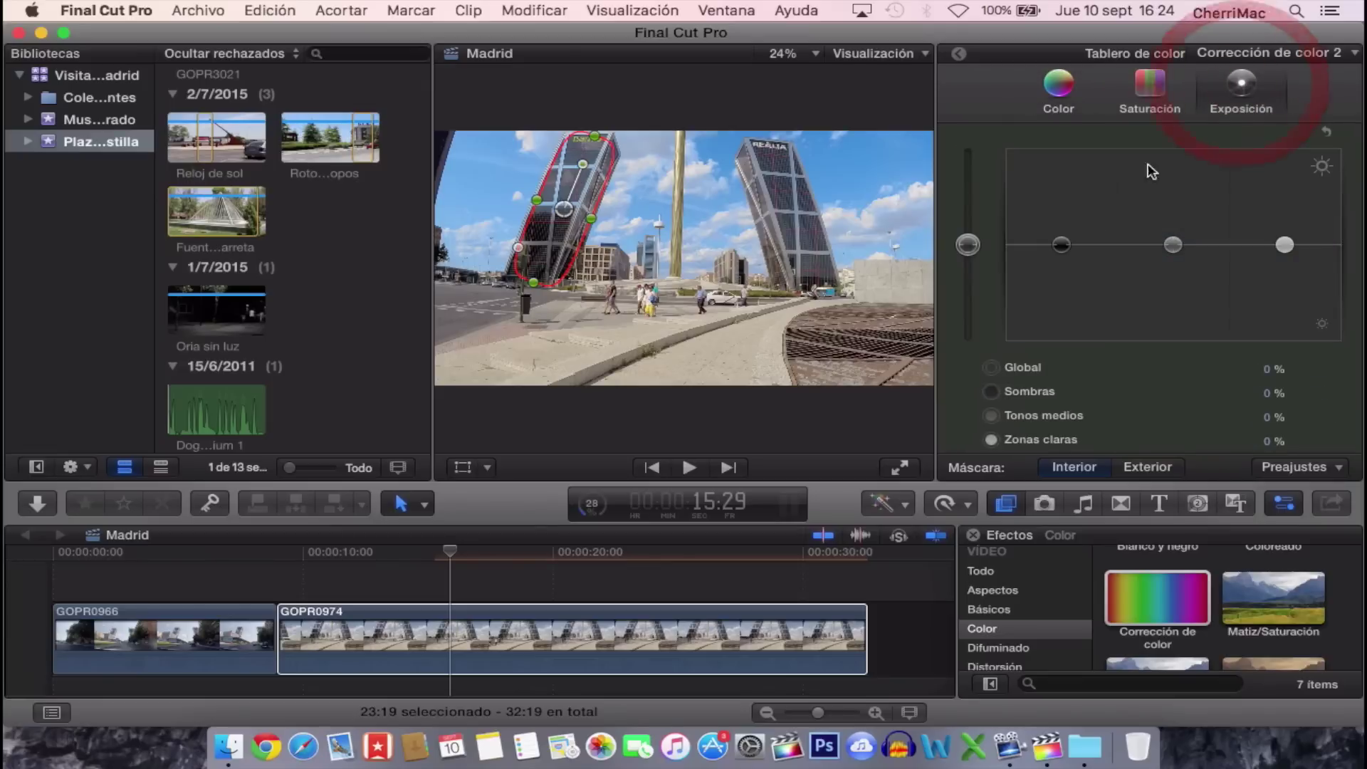
{"action": "left_click_drag", "start_coordinate": [1061, 249], "coordinate": [1064, 299]}
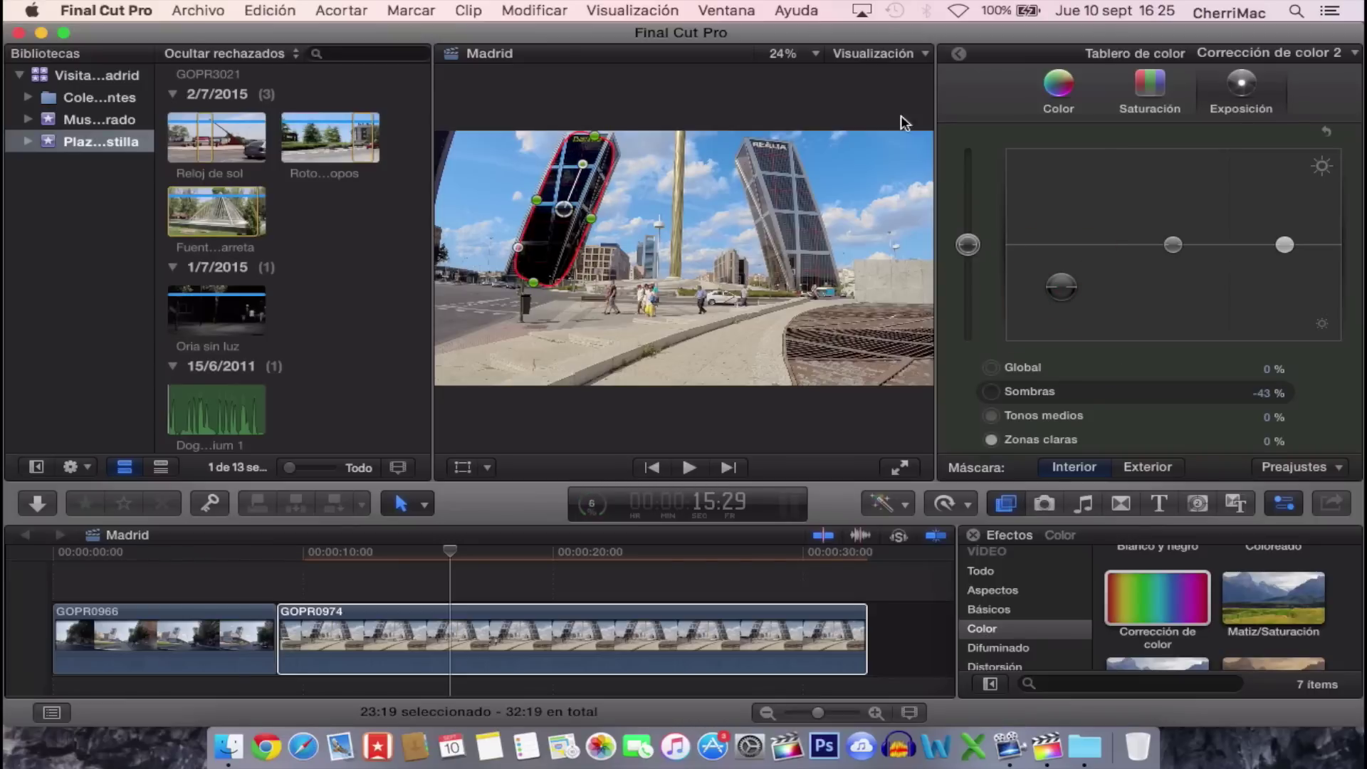
Turn off the shape mask's on-screen outline, then return to Corrección de color 2's exposure controls
{"action": "left_click", "coordinate": [955, 56]}
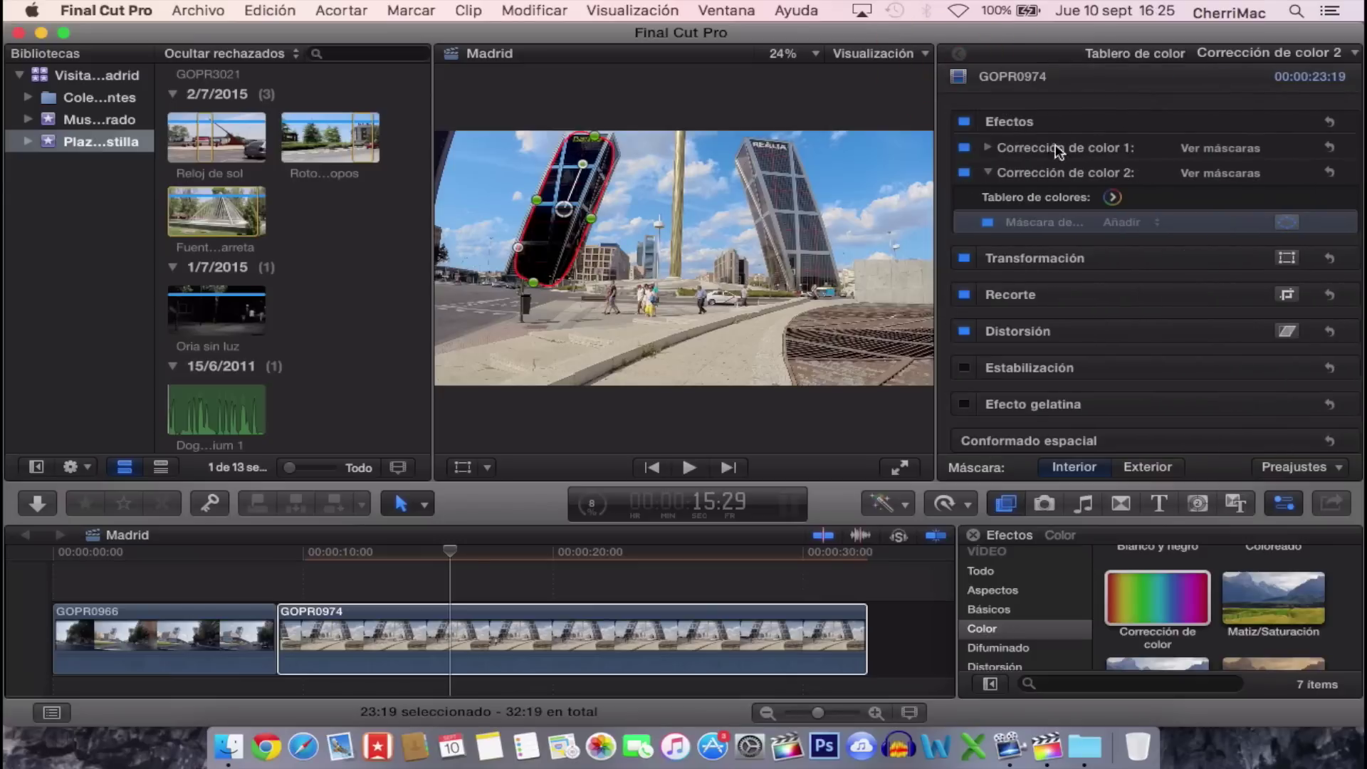
{"action": "left_click", "coordinate": [1285, 224]}
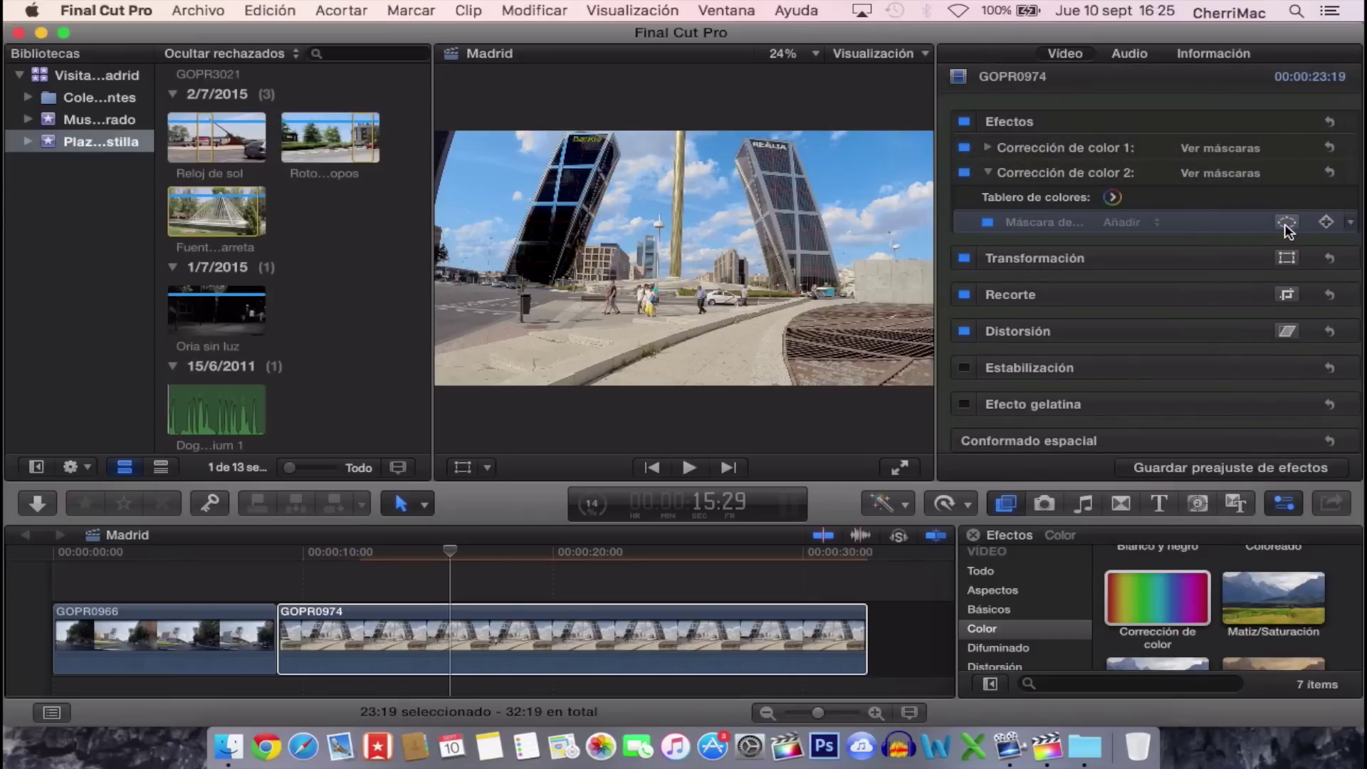
{"action": "left_click", "coordinate": [1286, 225]}
{"action": "left_click", "coordinate": [1286, 225]}
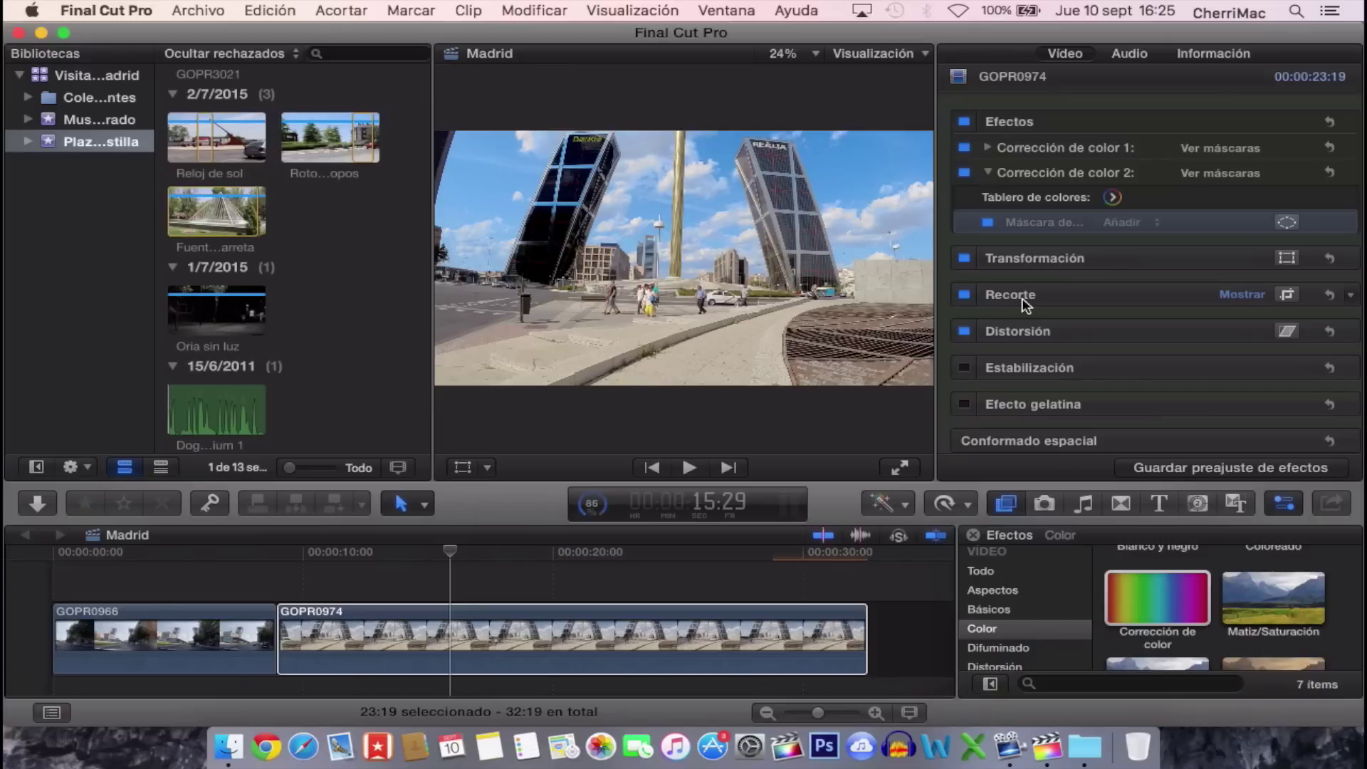
{"action": "left_click", "coordinate": [1112, 198]}
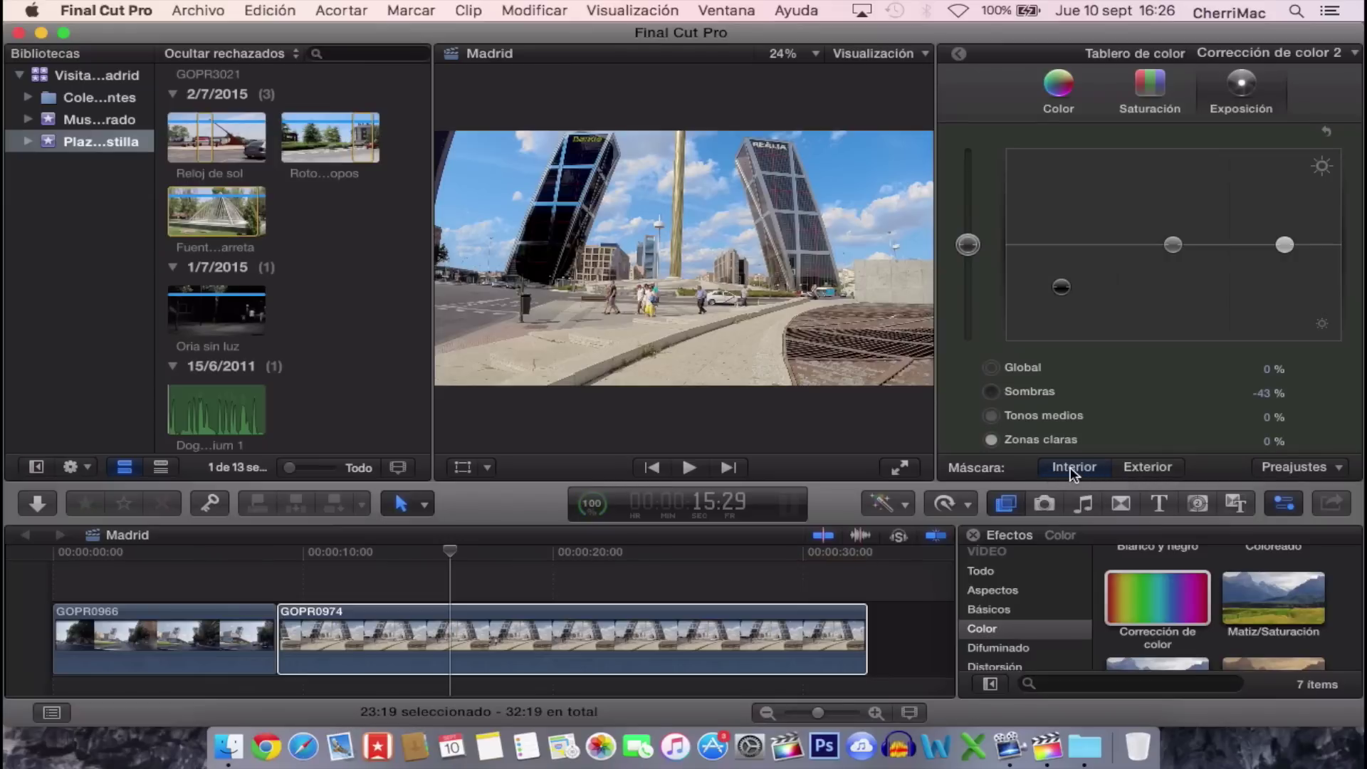
Try brightening the shadows in the mask's Exterior area, then undo that change
{"action": "left_click", "coordinate": [959, 53]}
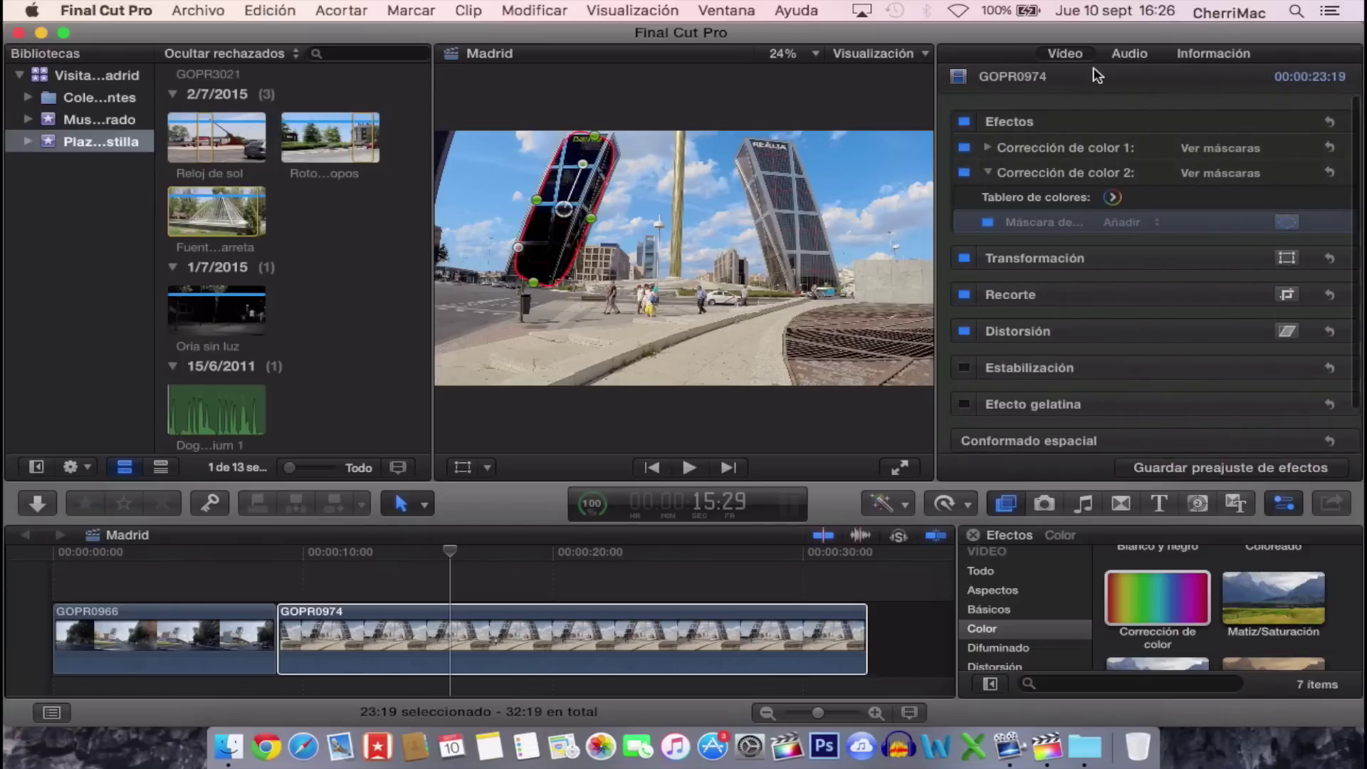
{"action": "scroll", "coordinate": [1115, 212], "scroll_direction": "right", "scroll_amount": 2}
{"action": "key", "text": "super+6"}
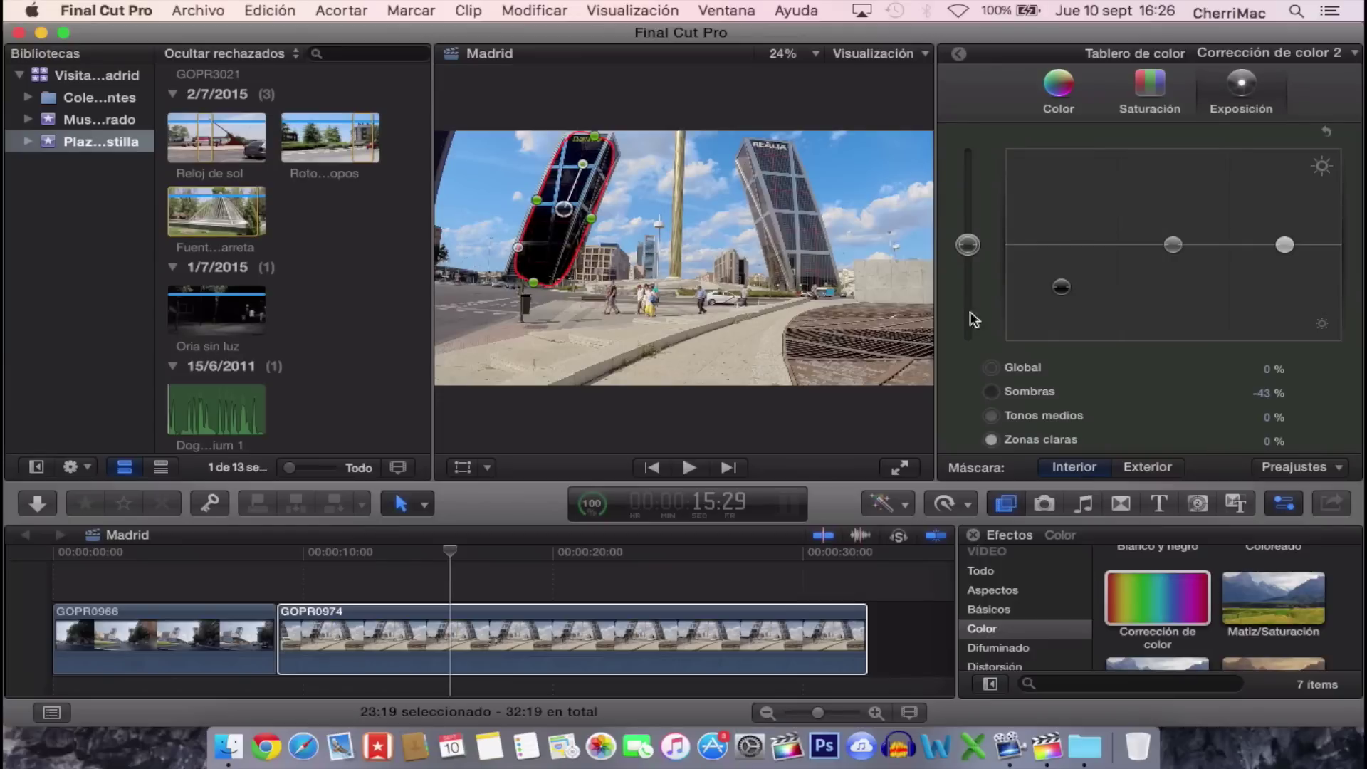
{"action": "left_click", "coordinate": [1161, 469]}
{"action": "mouse_move", "coordinate": [1066, 246]}
{"action": "left_mouse_down"}
{"action": "mouse_move", "coordinate": [1089, 189]}
{"action": "mouse_move", "coordinate": [1072, 244]}
{"action": "mouse_move", "coordinate": [1083, 232]}
{"action": "left_mouse_up"}
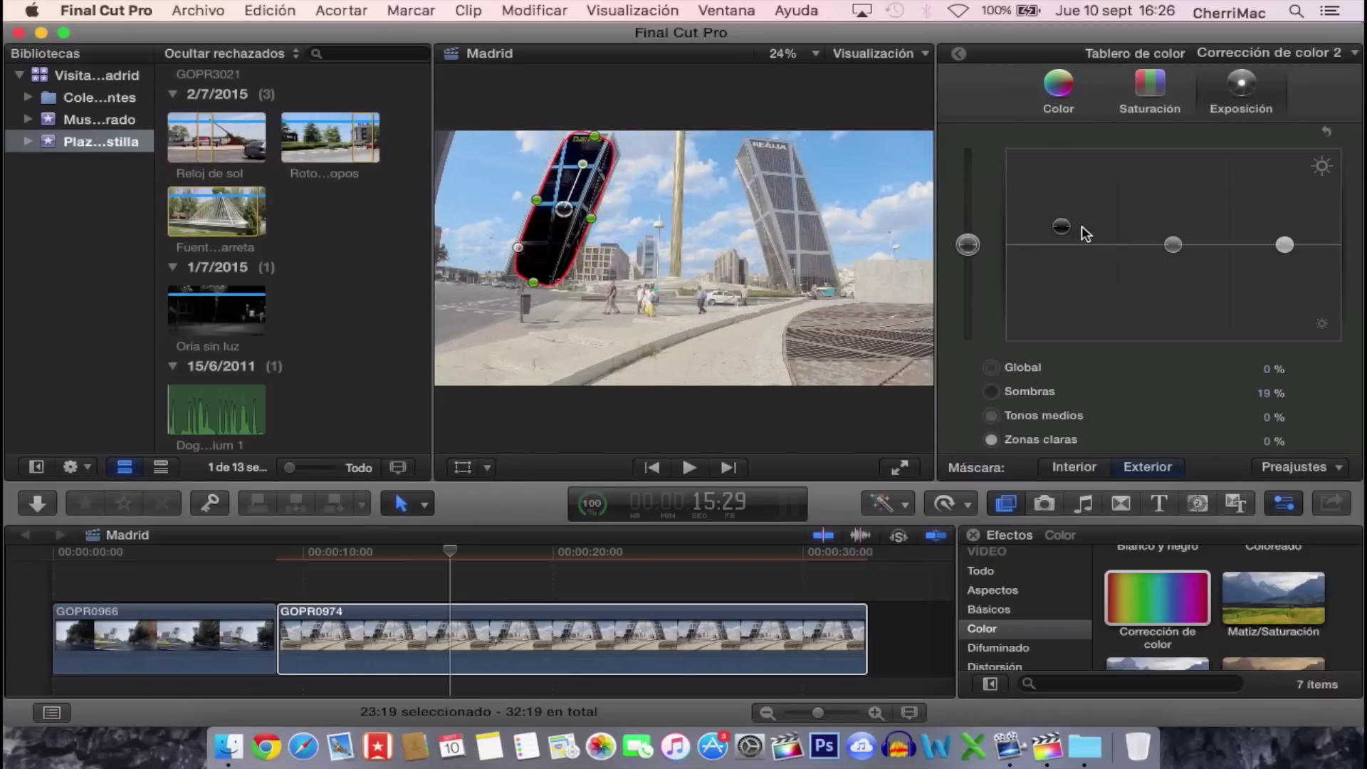
{"action": "key", "text": "cmd+z"}
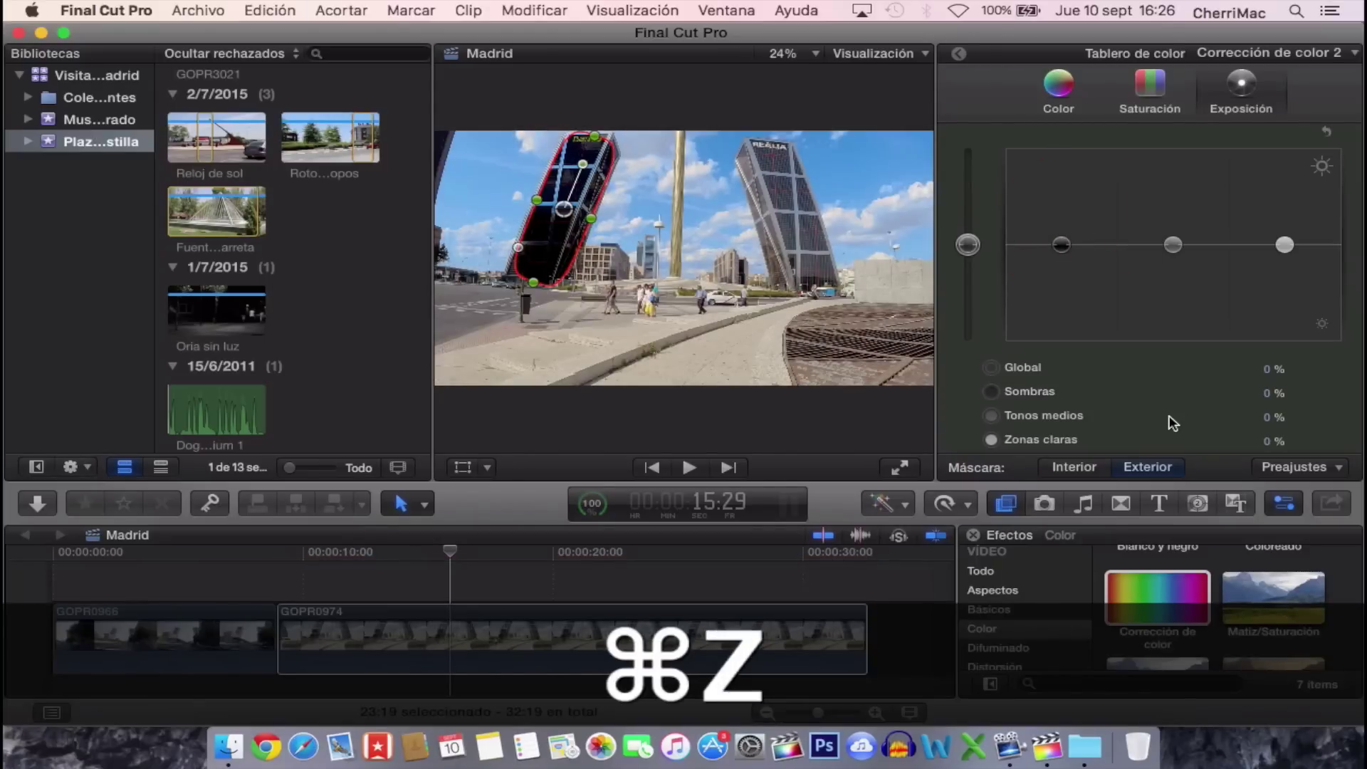
Browse the colour presets without applying one and return to the clip's effects list
{"action": "left_click", "coordinate": [1341, 473]}
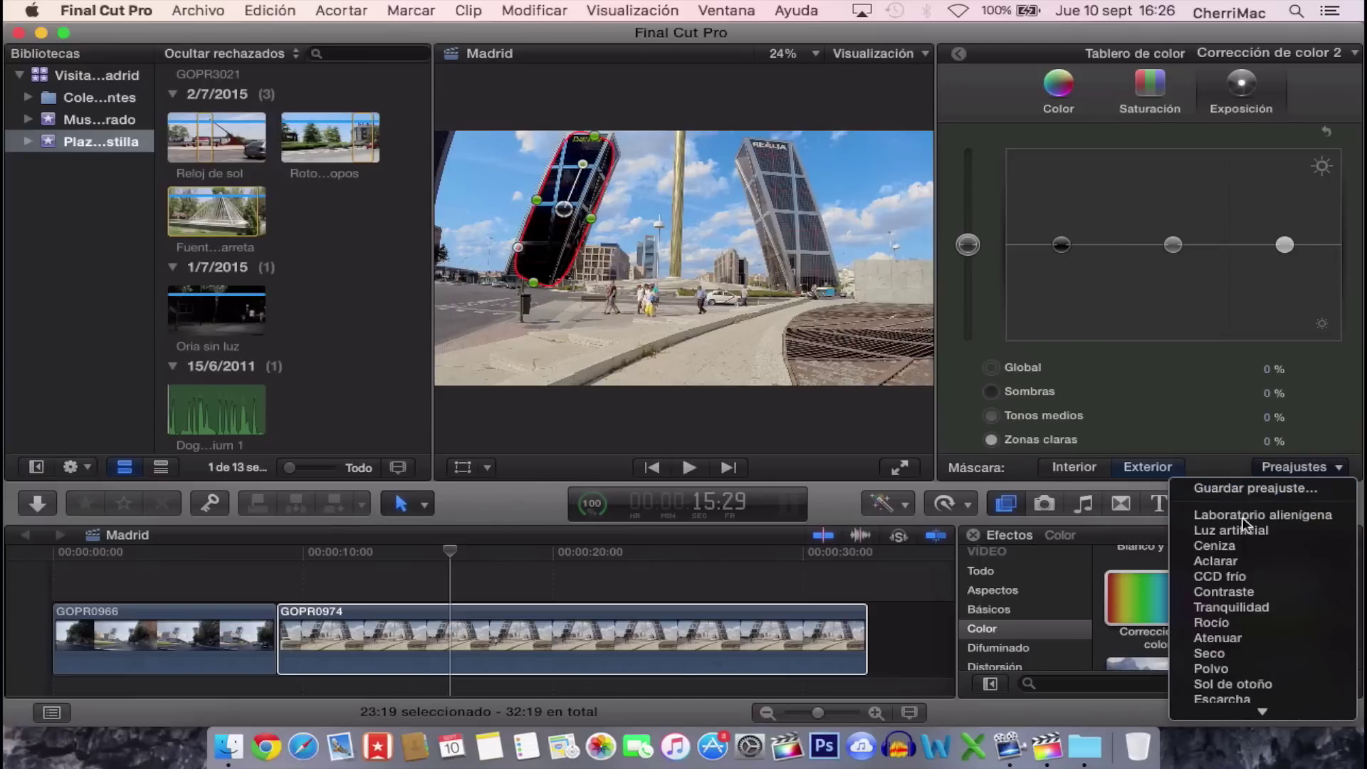
{"action": "mouse_move", "coordinate": [1256, 707]}
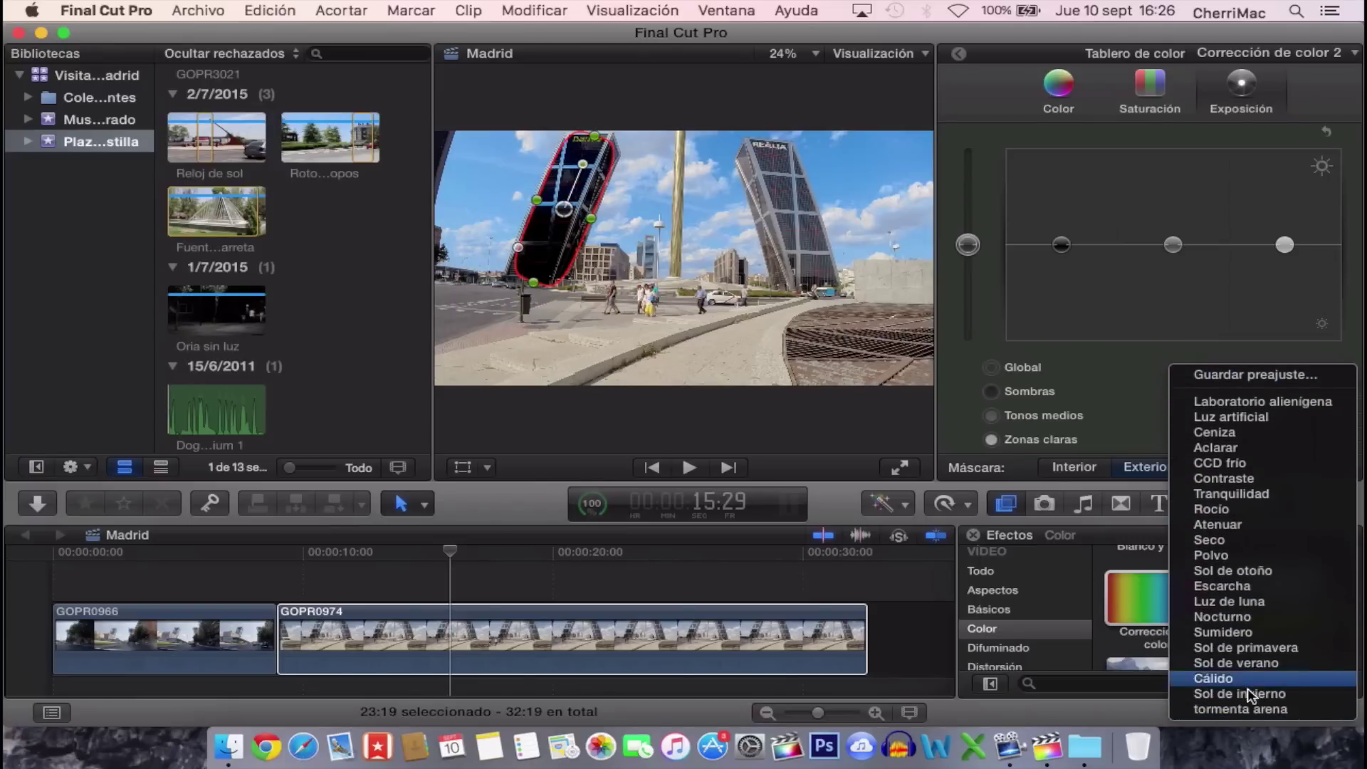
{"action": "left_click", "coordinate": [1260, 349]}
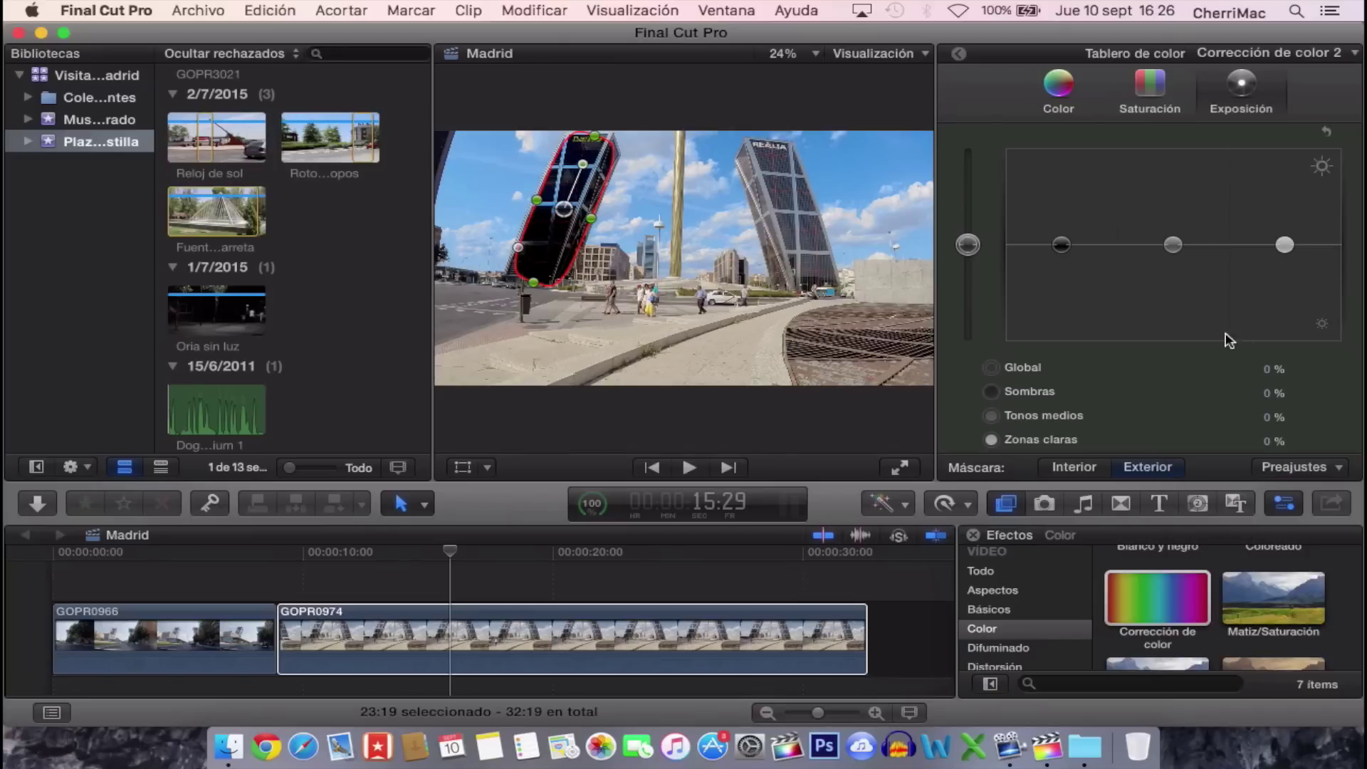
{"action": "left_click", "coordinate": [961, 57]}
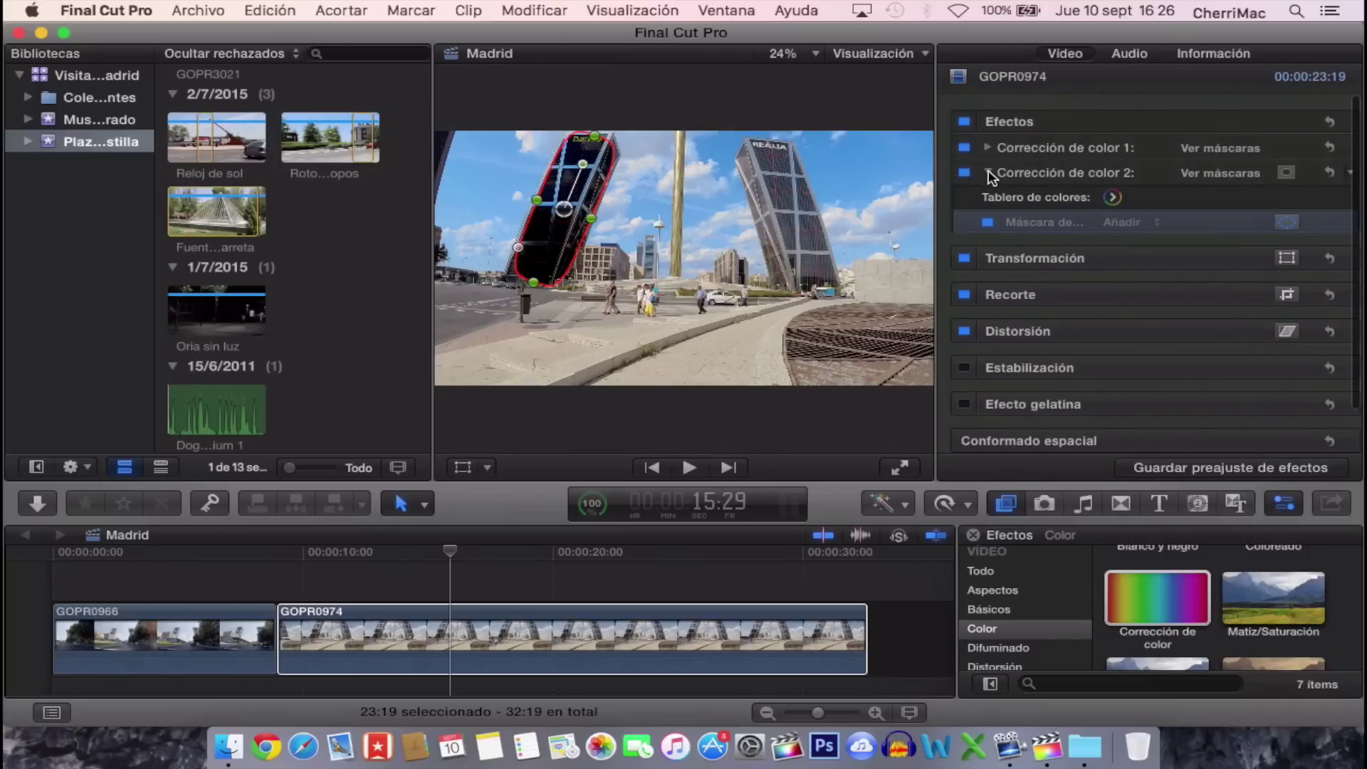
Collapse Corrección de color 2 and drag Corrección de color 1 below it in the effects list
{"action": "left_click", "coordinate": [988, 174]}
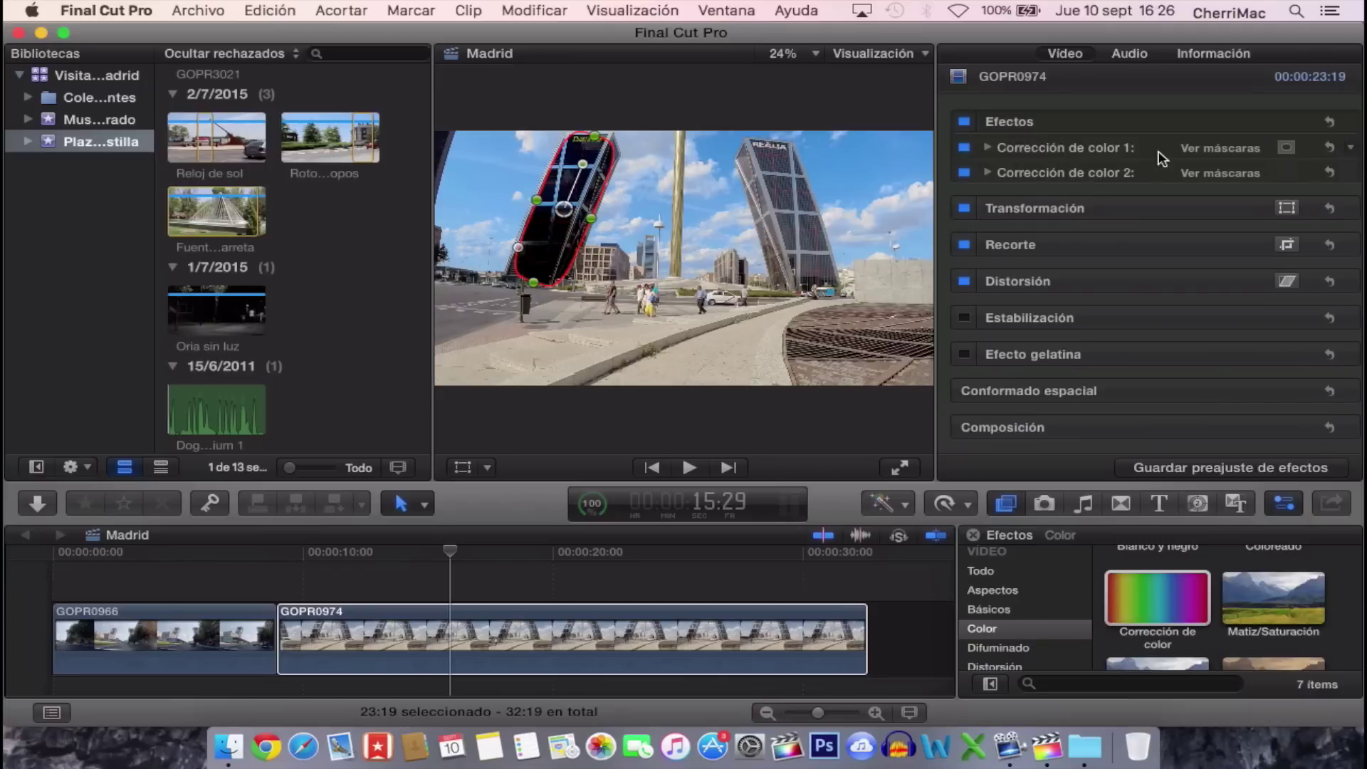
{"action": "left_click", "coordinate": [1078, 150]}
{"action": "left_click_drag", "start_coordinate": [1077, 150], "coordinate": [1079, 181]}
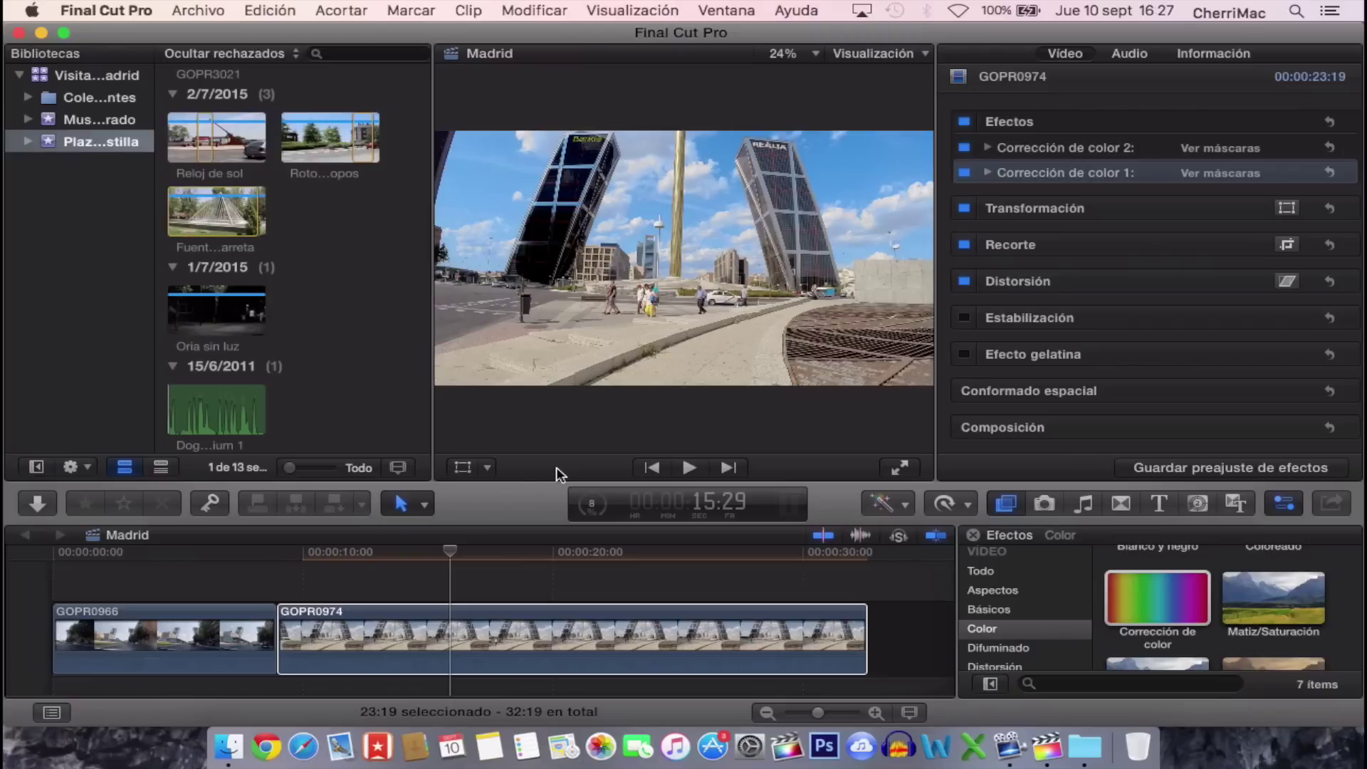
{"action": "left_click", "coordinate": [407, 579]}
{"action": "left_click", "coordinate": [326, 160]}
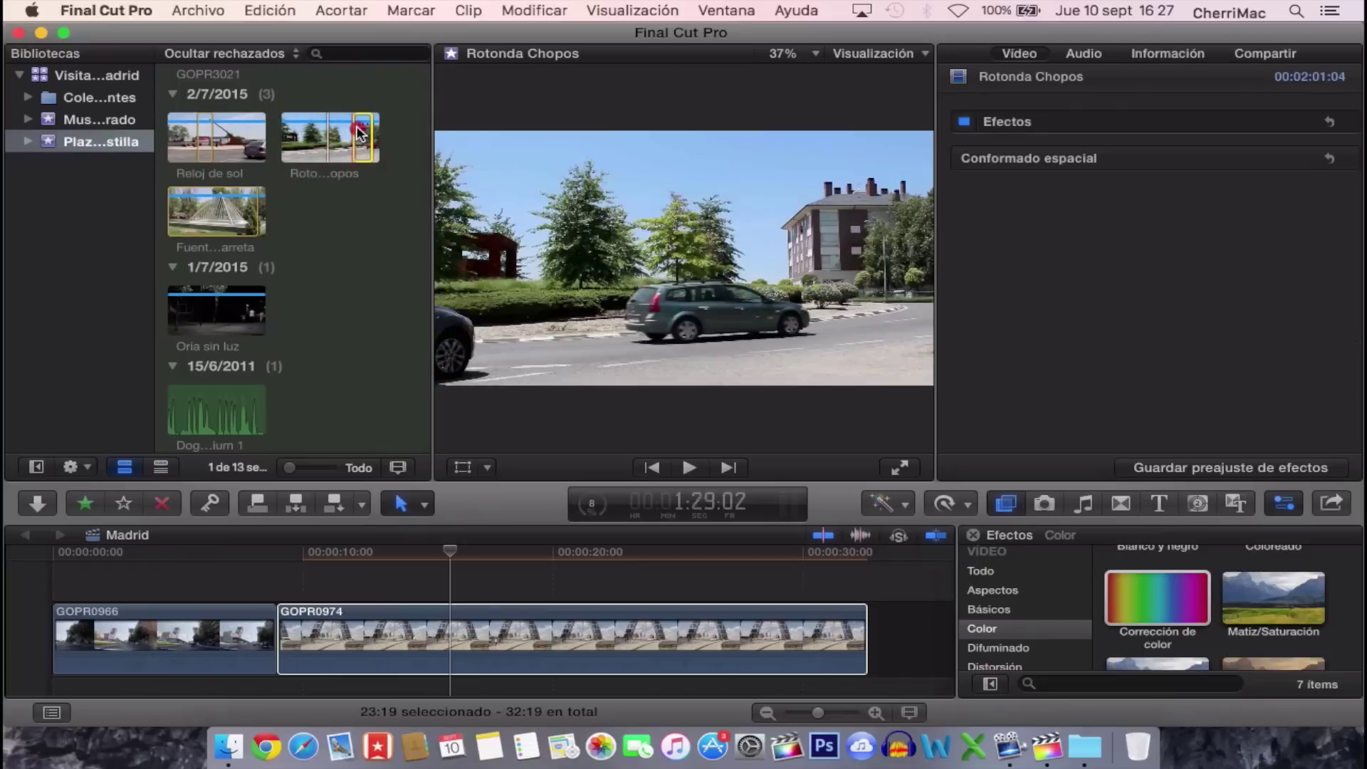
{"action": "mouse_move", "coordinate": [359, 136]}
{"action": "left_mouse_down"}
{"action": "mouse_move", "coordinate": [296, 613]}
{"action": "mouse_move", "coordinate": [330, 558]}
{"action": "left_mouse_up"}
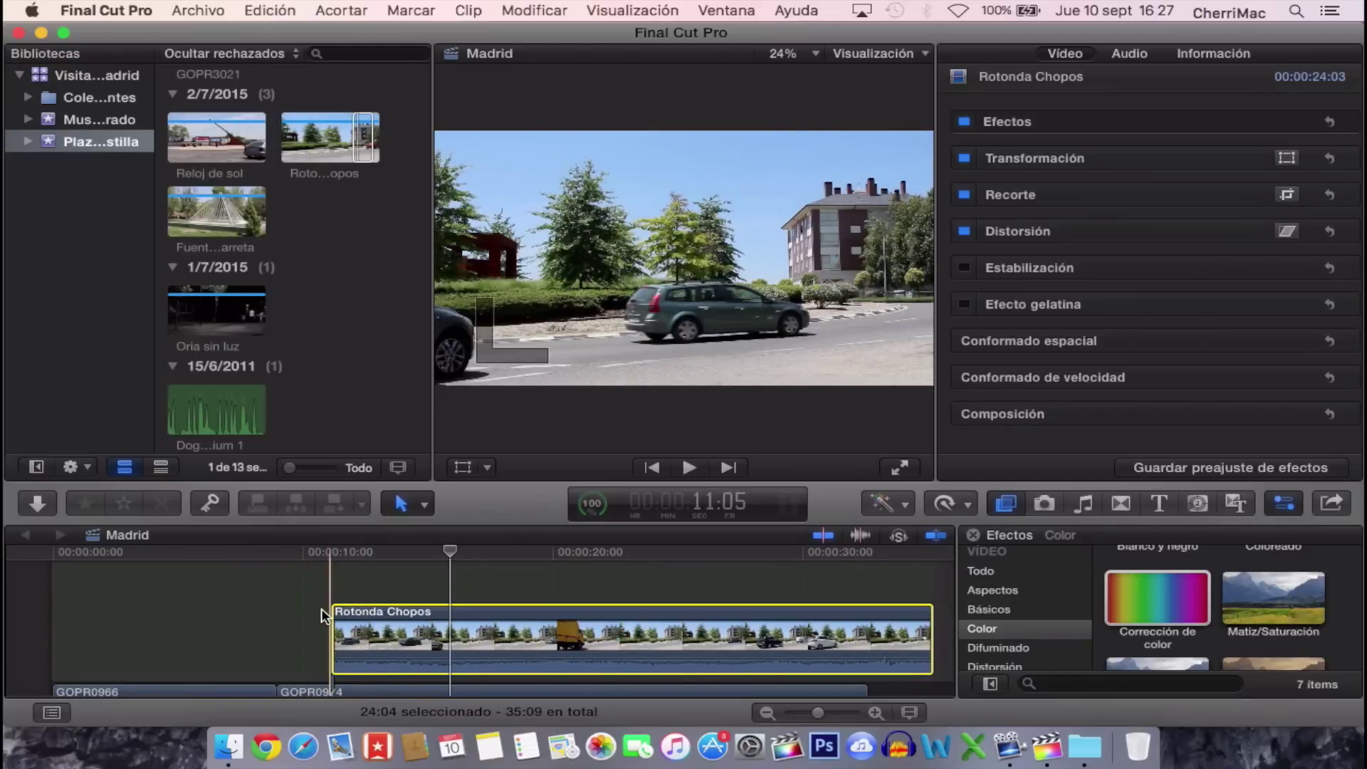
{"action": "key", "text": "space"}
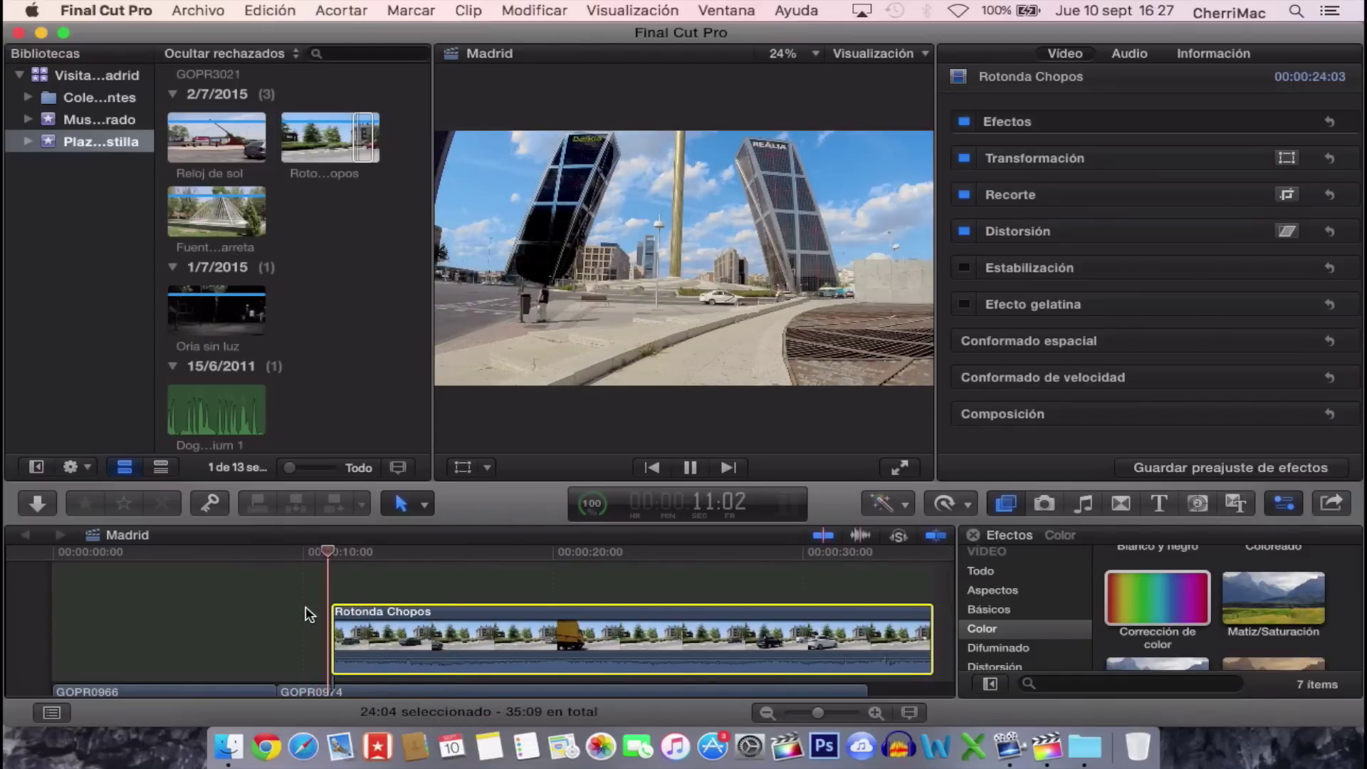
{"action": "key", "text": "space"}
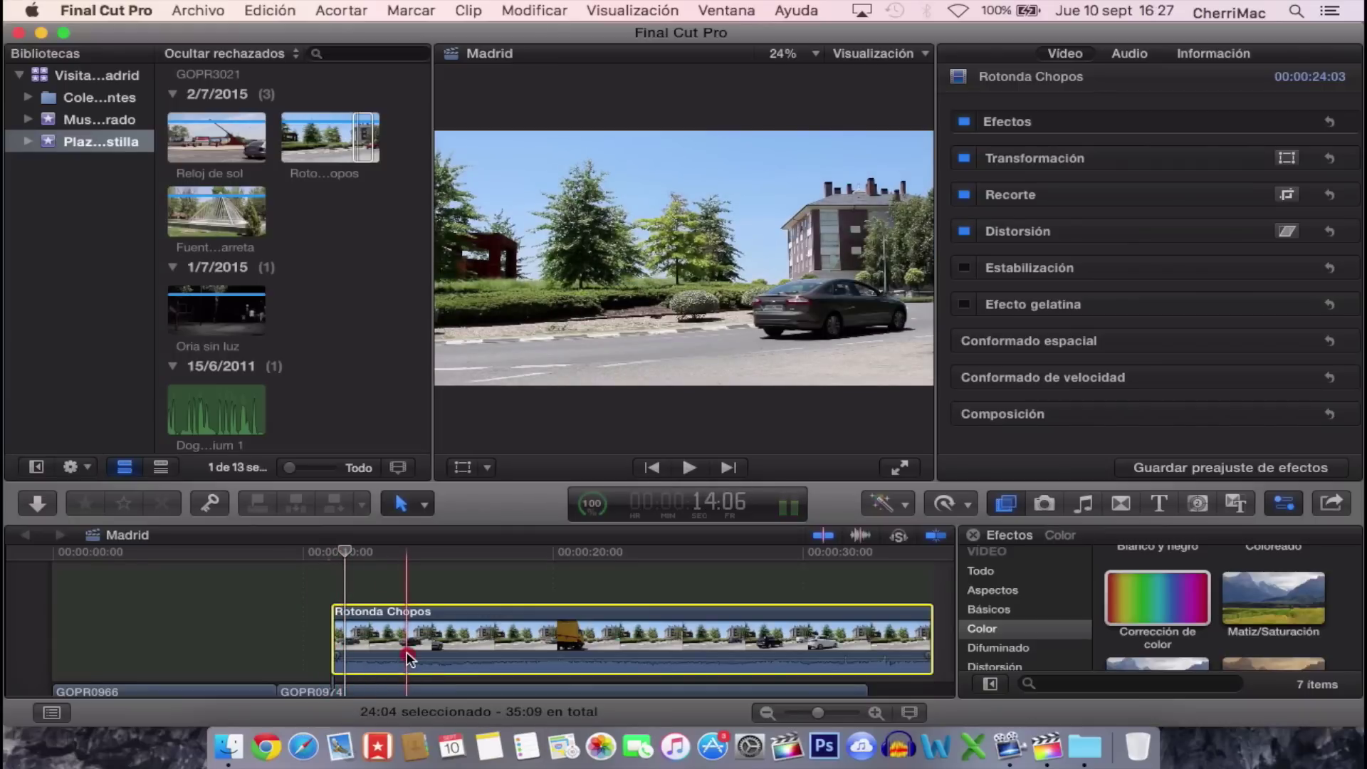
{"action": "left_click_drag", "start_coordinate": [407, 654], "coordinate": [406, 706]}
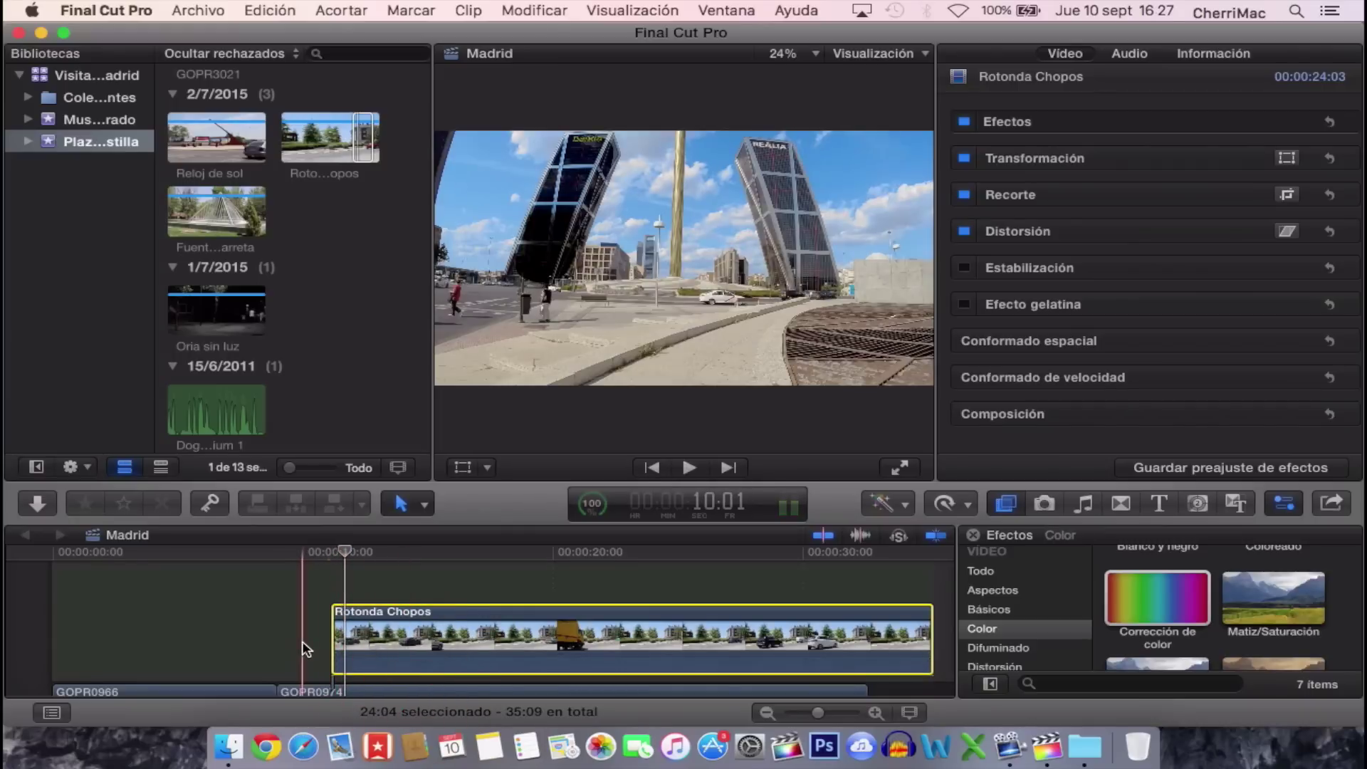
{"action": "key", "text": "Delete"}
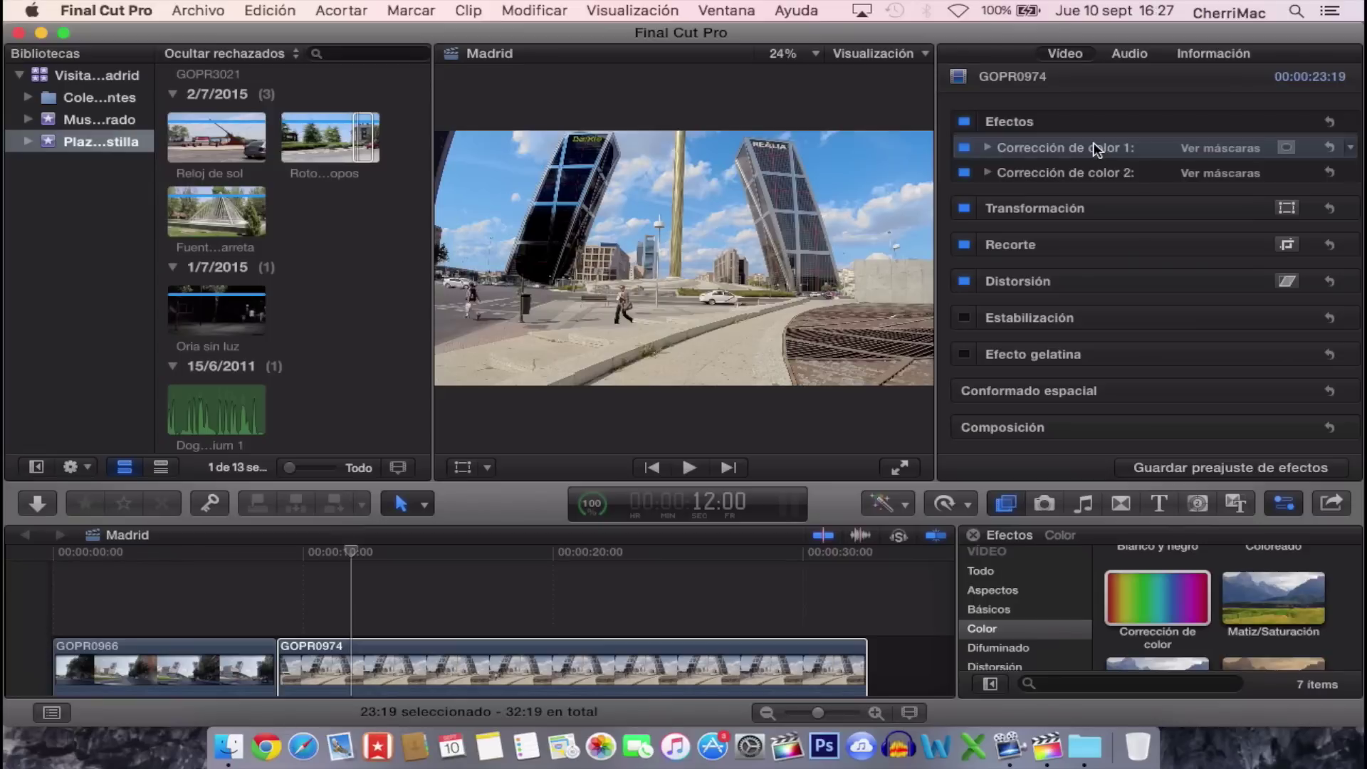